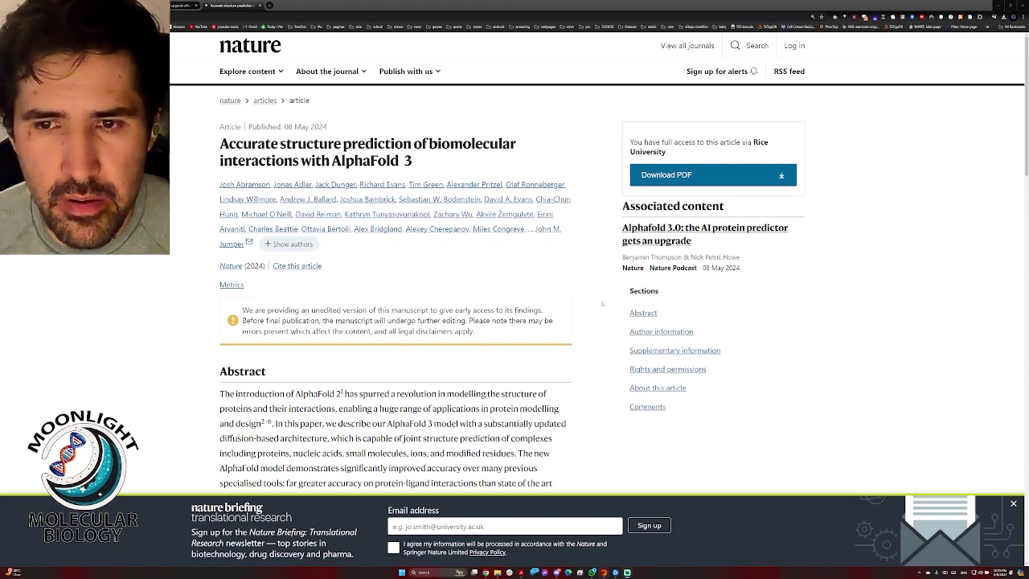
Skim the abstract of the AlphaFold 3 article on Nature and close the newsletter sign-up banner.
{"action": "scroll", "coordinate": [601, 301], "scroll_direction": "down", "scroll_amount": 1}
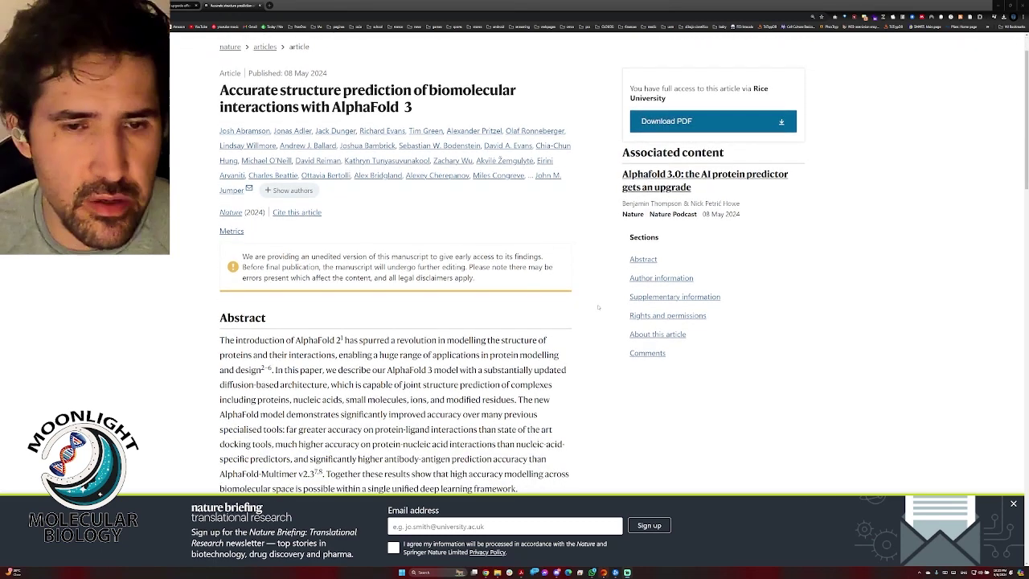
{"action": "scroll", "coordinate": [598, 307], "scroll_direction": "down", "scroll_amount": 3}
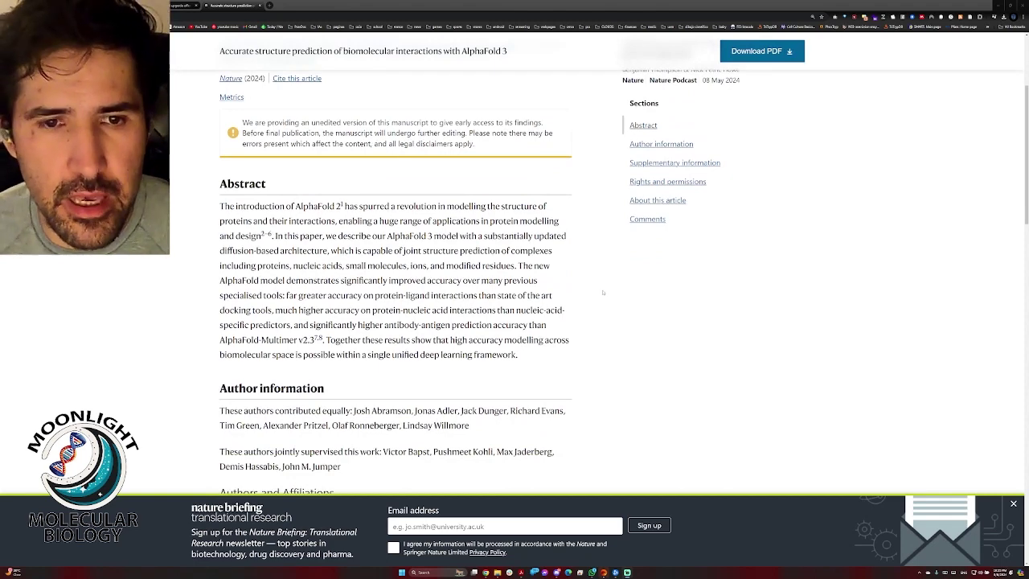
{"action": "scroll", "coordinate": [603, 296], "scroll_direction": "up", "scroll_amount": 3}
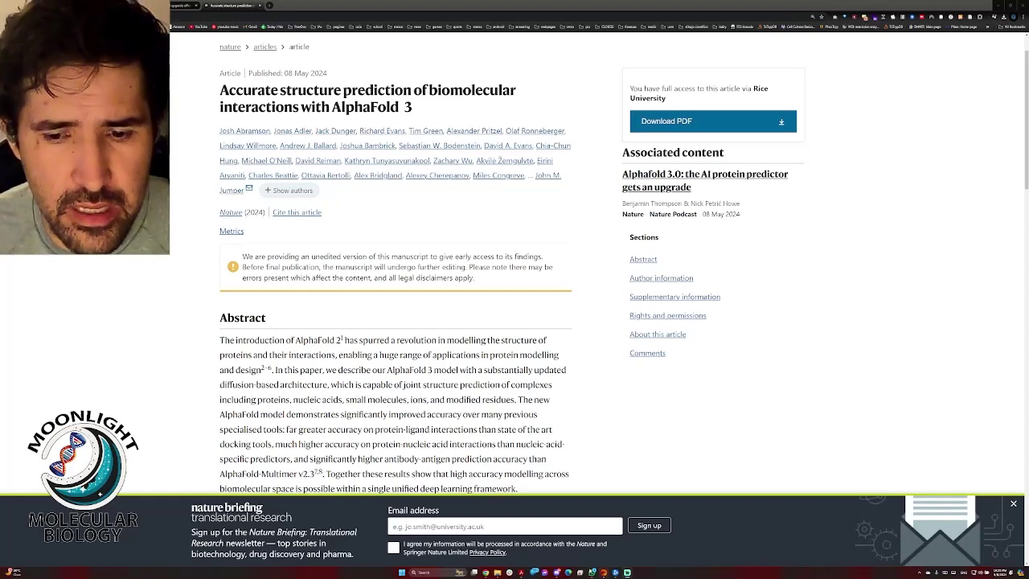
{"action": "left_click", "coordinate": [521, 571]}
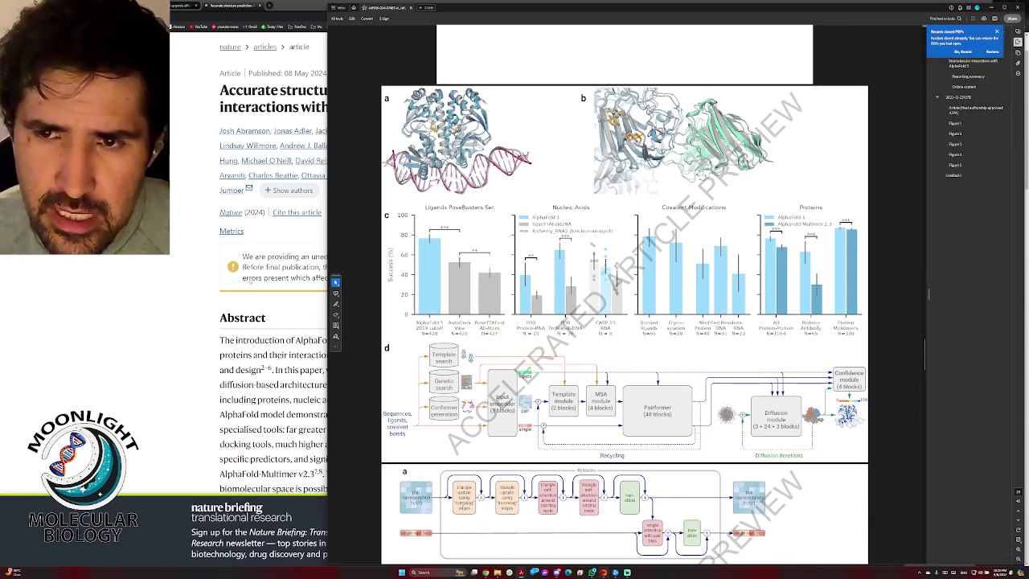
{"action": "left_click", "coordinate": [151, 263]}
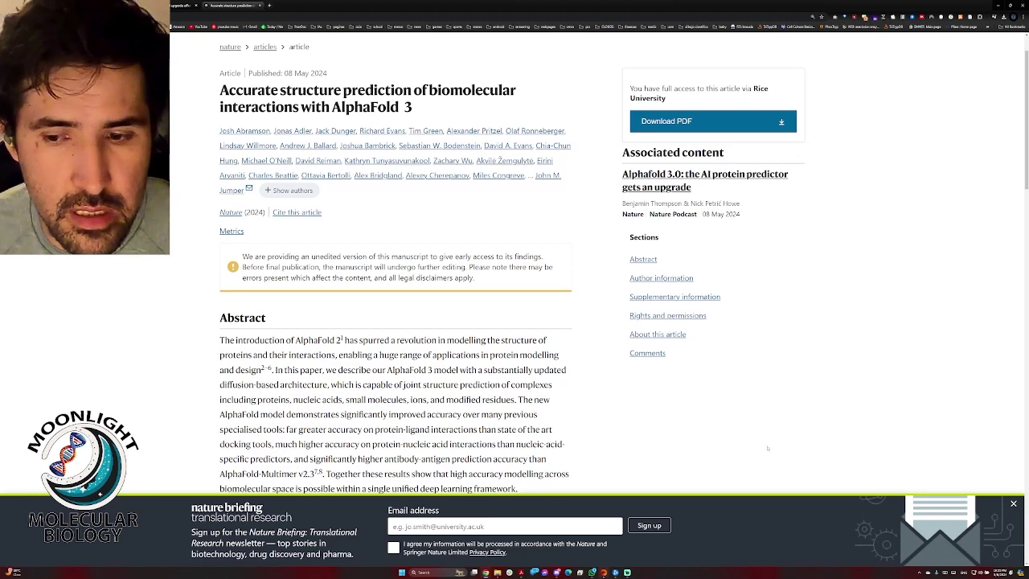
{"action": "left_click", "coordinate": [1013, 503]}
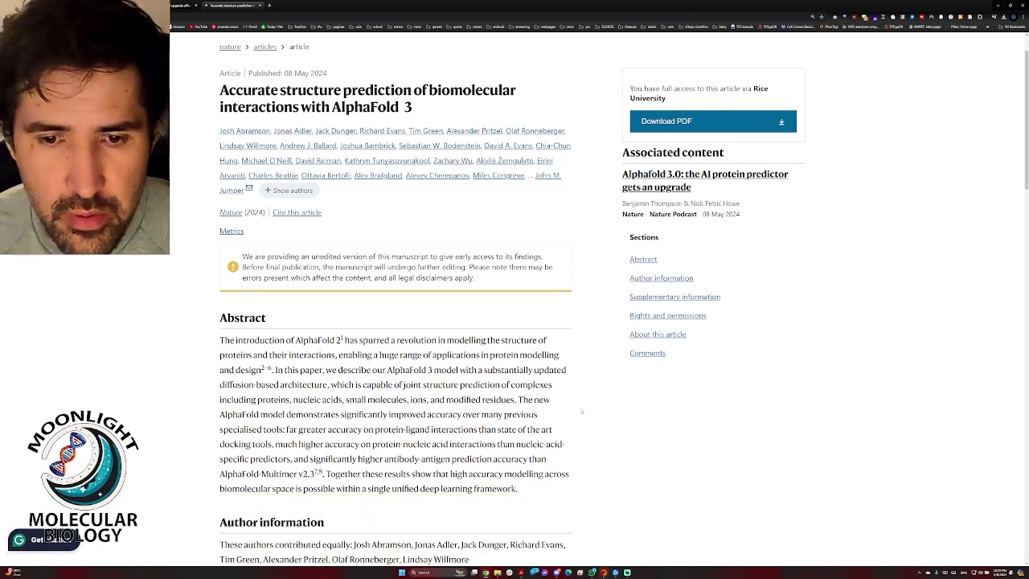
{"action": "scroll", "coordinate": [582, 411], "scroll_direction": "down", "scroll_amount": 1}
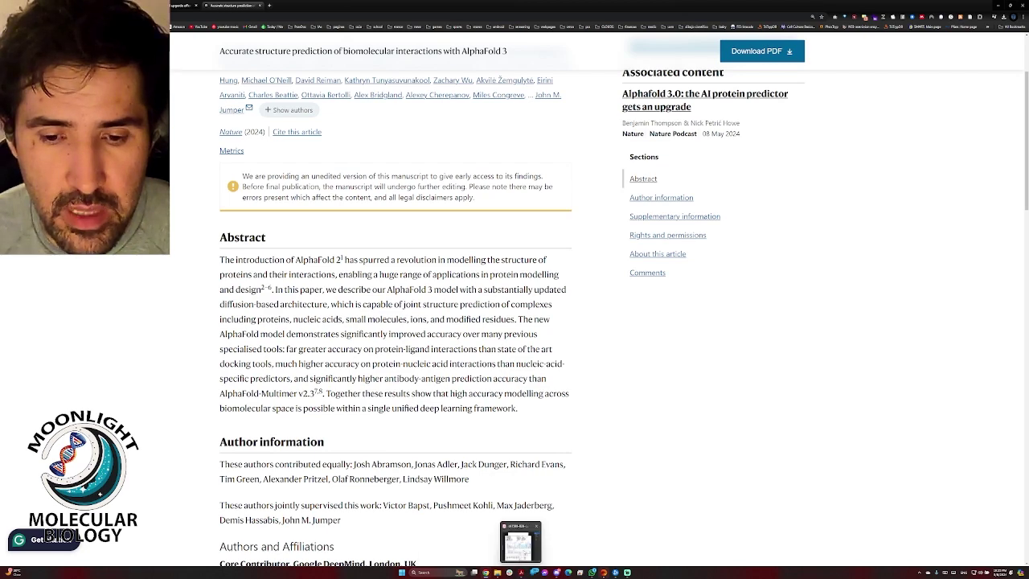
Switch to the article's PDF in Acrobat, maximize its window and dismiss the notice about reopening closed PDFs.
{"action": "left_click", "coordinate": [523, 539]}
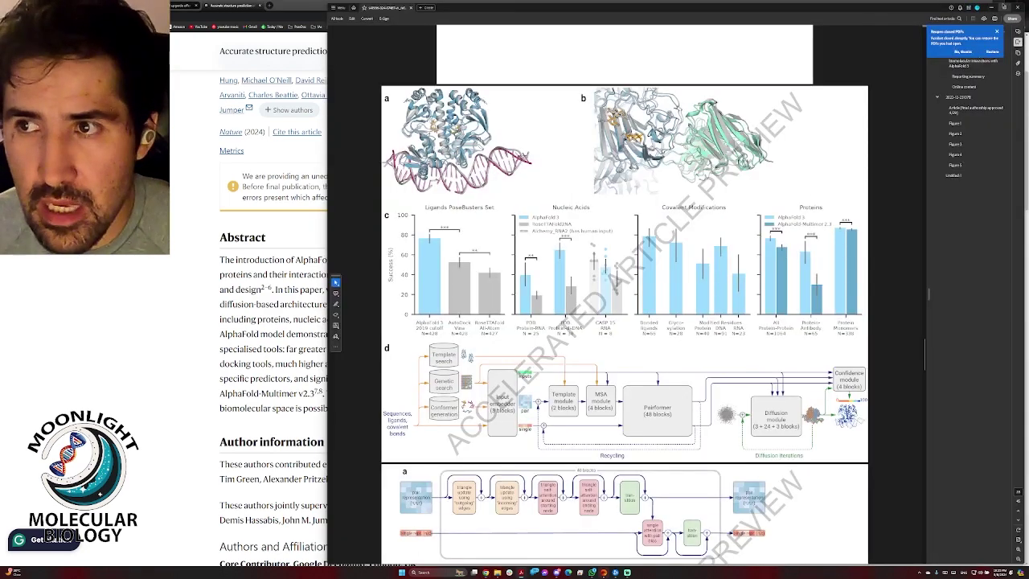
{"action": "left_click", "coordinate": [1004, 7]}
{"action": "key", "text": "alt+Tab"}
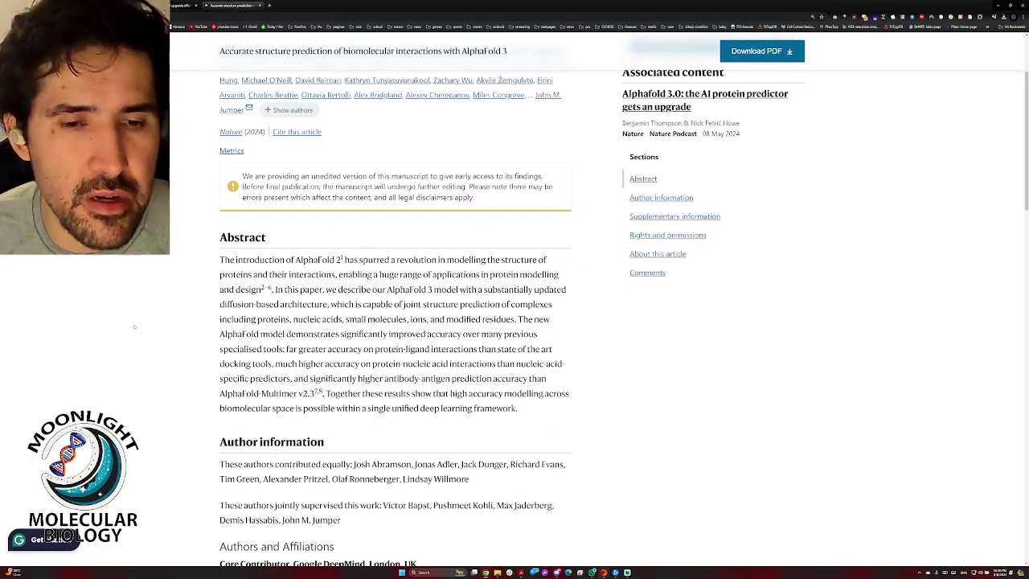
{"action": "key", "text": "alt+Tab"}
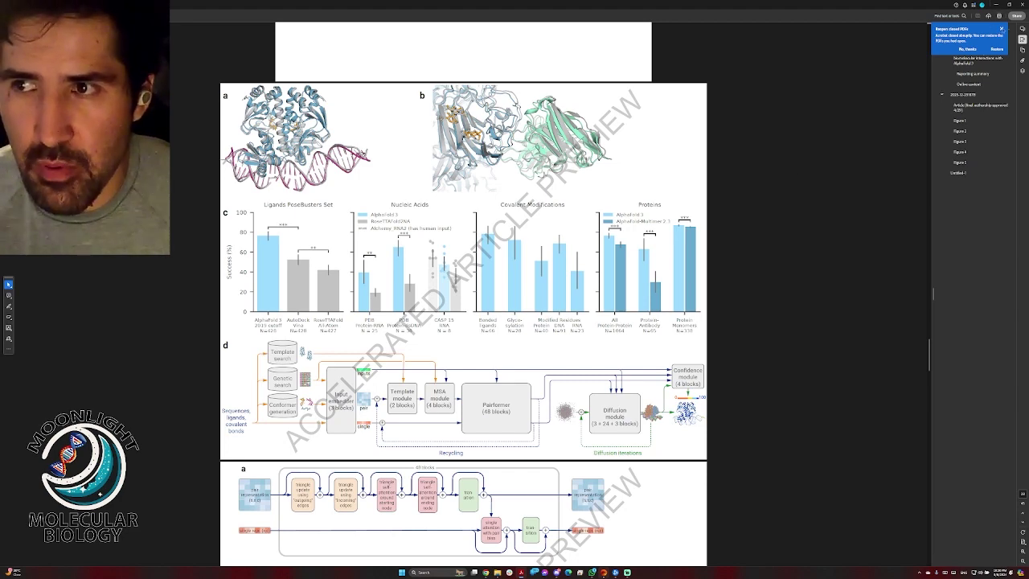
{"action": "left_click", "coordinate": [1001, 29]}
Return to the Nature article in the browser and read its header, abstract and author information.
{"action": "key", "text": "alt+Tab"}
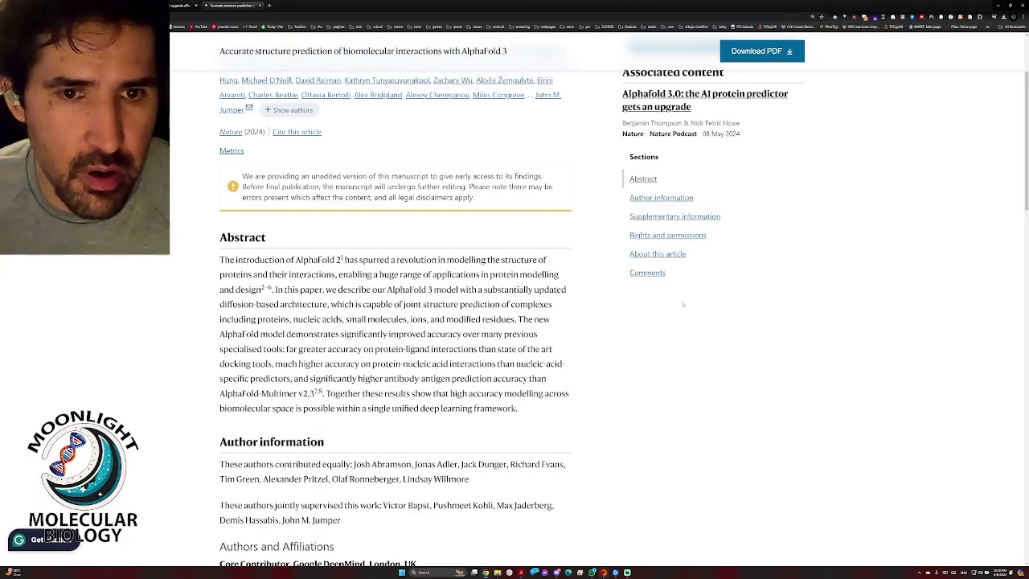
{"action": "scroll", "coordinate": [361, 449], "scroll_direction": "up", "scroll_amount": 3}
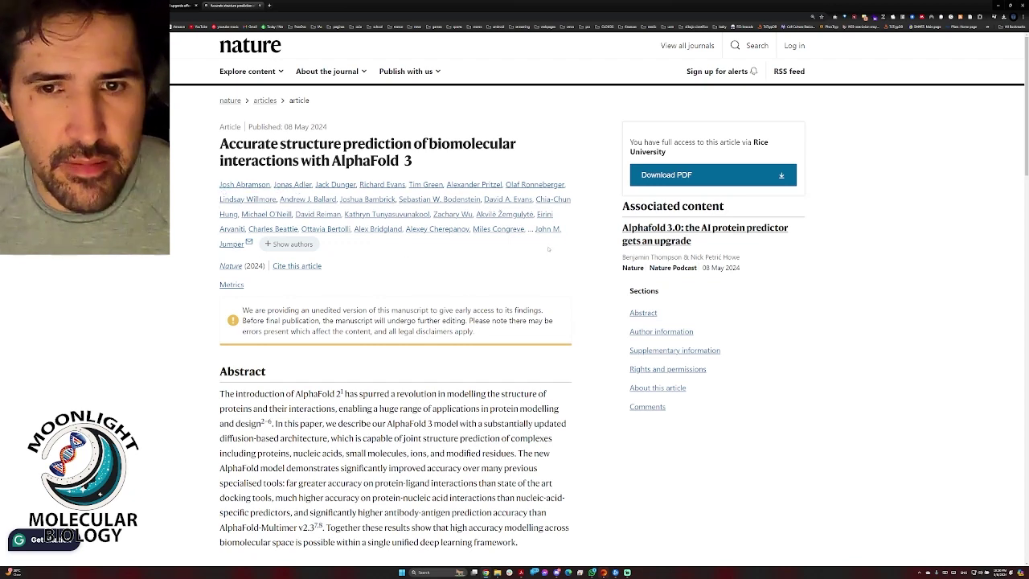
{"action": "scroll", "coordinate": [201, 324], "scroll_direction": "down", "scroll_amount": 3}
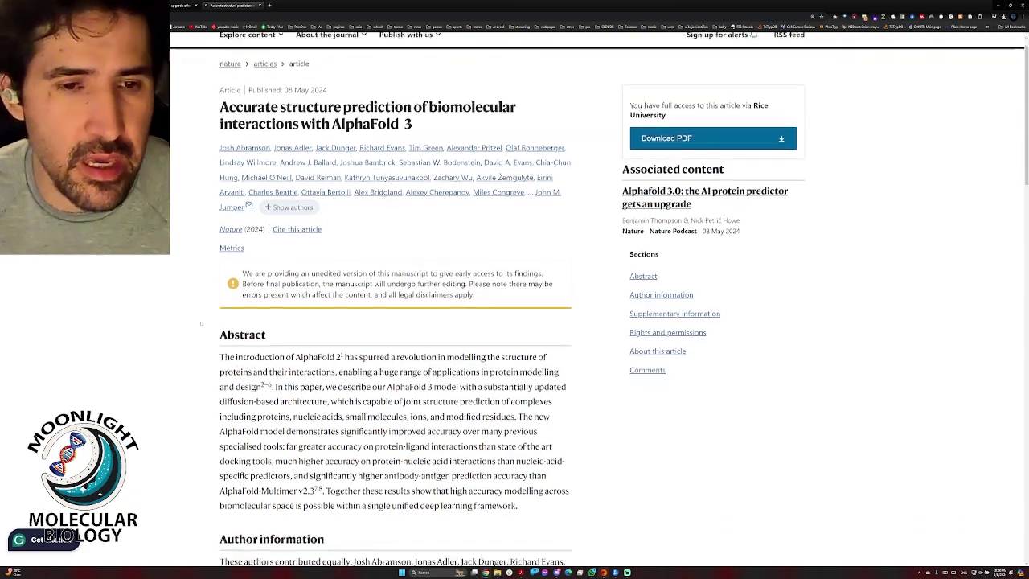
{"action": "scroll", "coordinate": [201, 324], "scroll_direction": "down", "scroll_amount": 5}
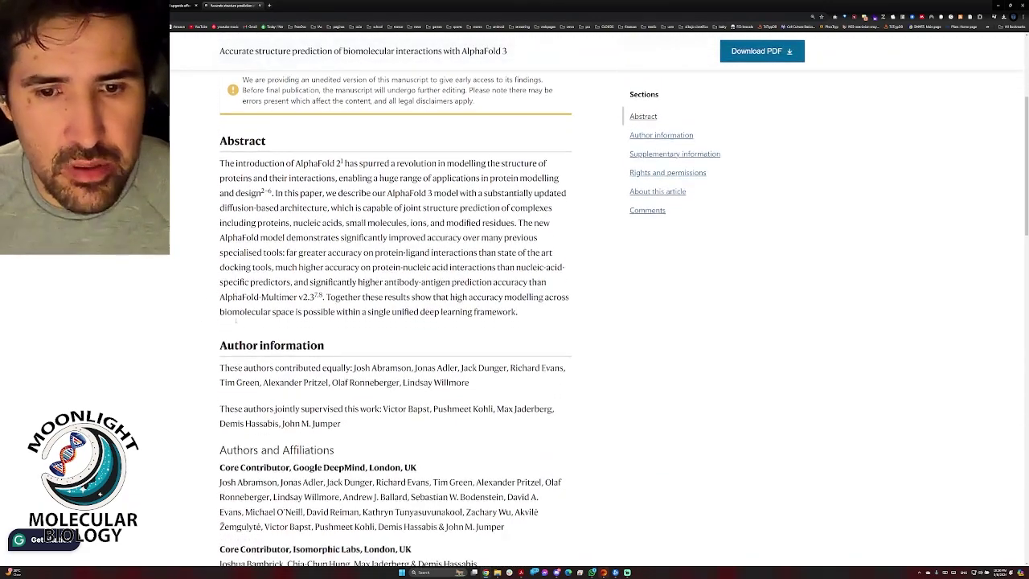
{"action": "scroll", "coordinate": [638, 372], "scroll_direction": "down", "scroll_amount": 2}
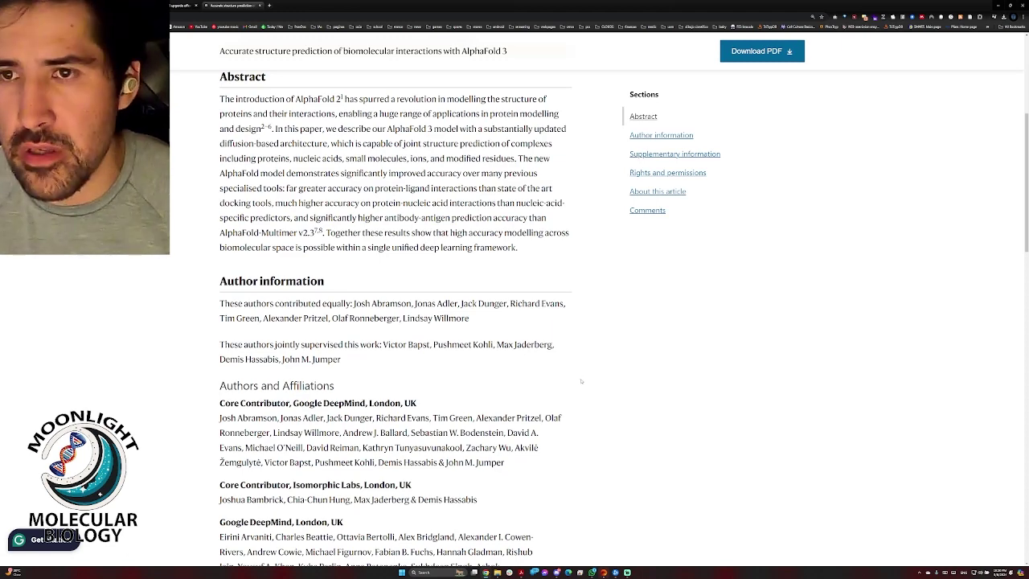
Switch to the article's PDF and examine the predicted structures and success-rate bar charts in its first figure up close.
{"action": "key", "text": "alt+Tab"}
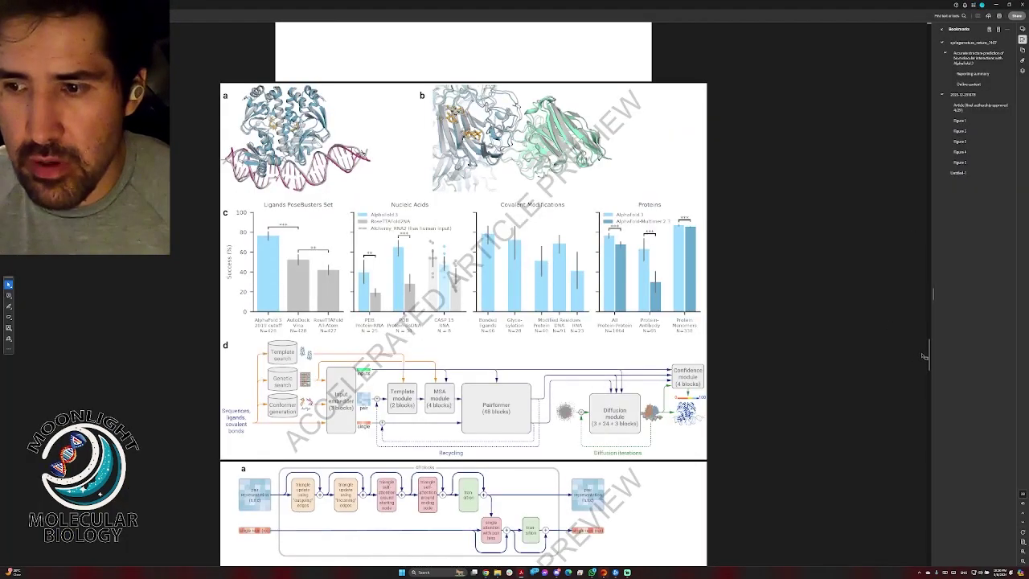
{"action": "scroll", "coordinate": [930, 354], "scroll_direction": "up", "scroll_amount": 2}
{"action": "scroll", "coordinate": [930, 353], "scroll_direction": "down", "scroll_amount": 3}
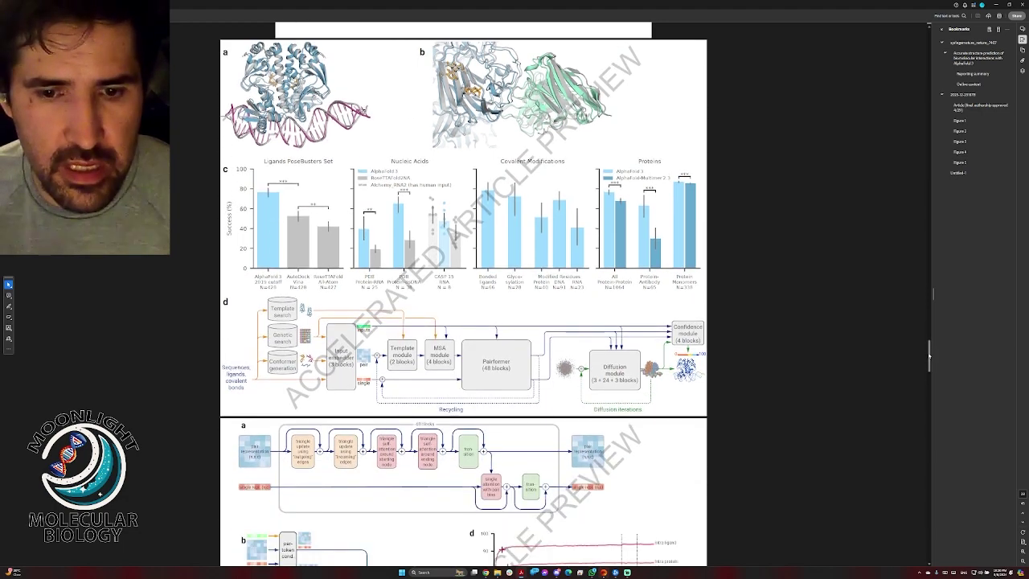
{"action": "scroll", "coordinate": [930, 354], "scroll_direction": "up", "scroll_amount": 3}
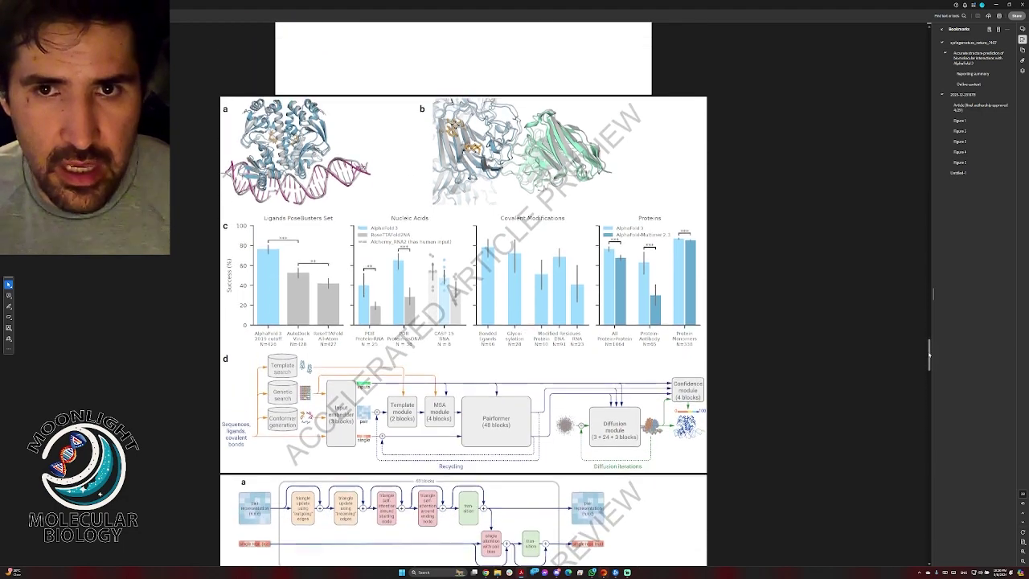
{"action": "scroll", "coordinate": [930, 353], "scroll_direction": "up", "scroll_amount": 2, "text": "ctrl"}
{"action": "scroll", "coordinate": [387, 265], "scroll_direction": "up", "scroll_amount": 2, "text": "ctrl"}
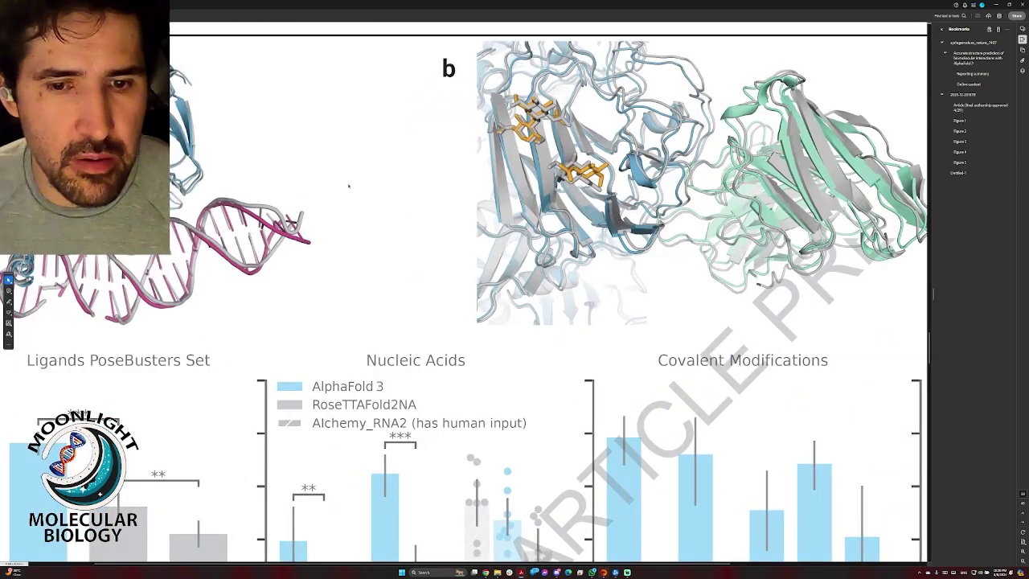
{"action": "scroll", "coordinate": [271, 188], "scroll_direction": "down", "scroll_amount": 1}
{"action": "scroll", "coordinate": [271, 187], "scroll_direction": "left", "scroll_amount": 2}
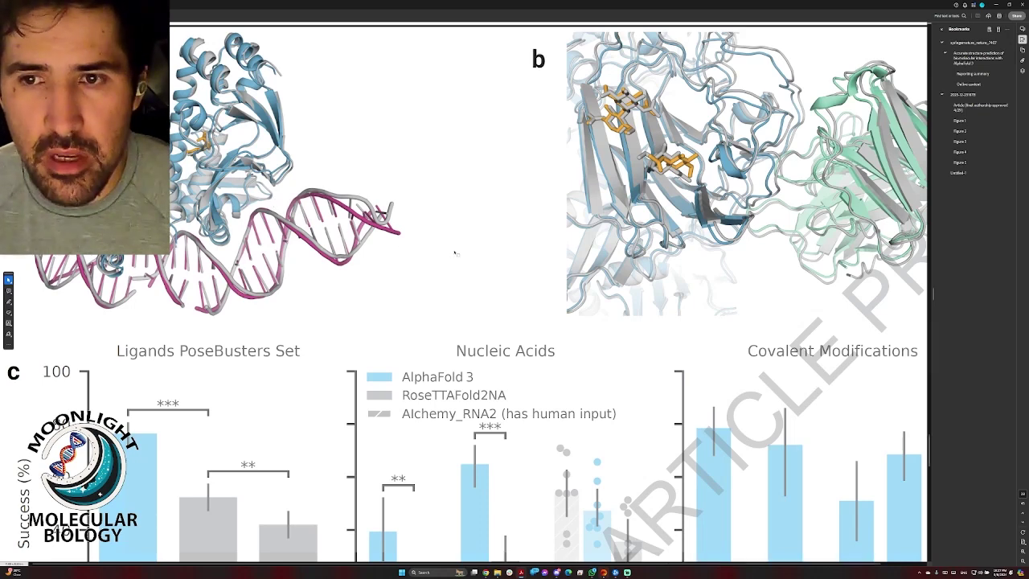
{"action": "scroll", "coordinate": [317, 254], "scroll_direction": "down", "scroll_amount": 3}
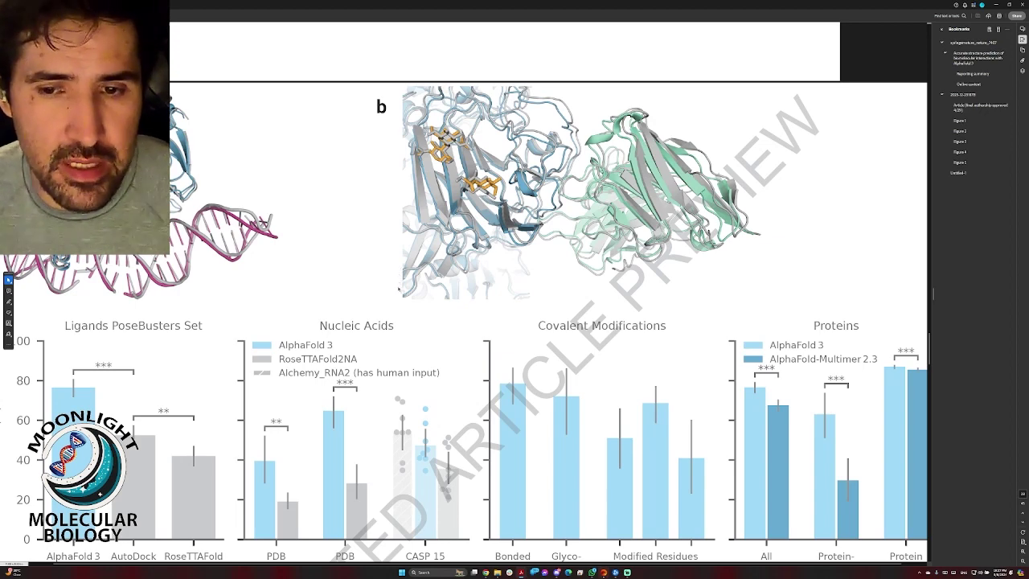
{"action": "scroll", "coordinate": [399, 286], "scroll_direction": "down", "scroll_amount": 3}
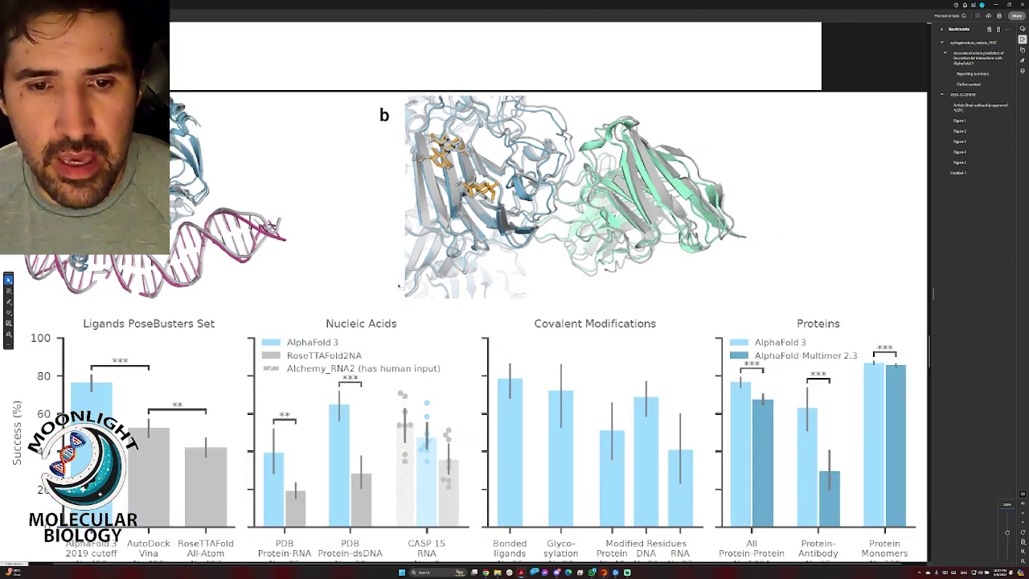
Continue past the architecture diagrams to the predicted-complex figure and examine the large protein–nucleic acid complex in panel a up close.
{"action": "scroll", "coordinate": [432, 410], "scroll_direction": "down", "scroll_amount": 8}
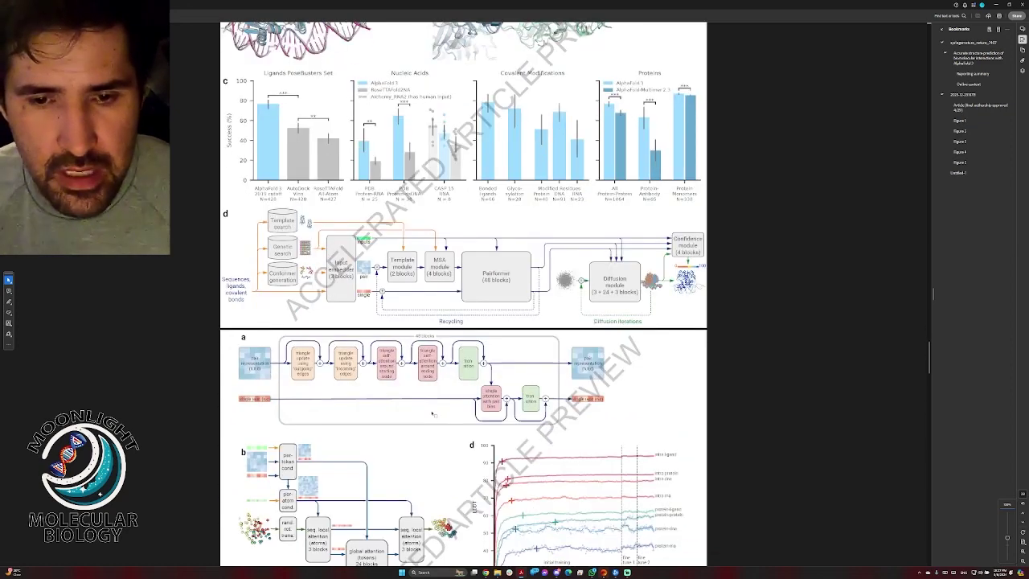
{"action": "scroll", "coordinate": [429, 410], "scroll_direction": "up", "scroll_amount": 2}
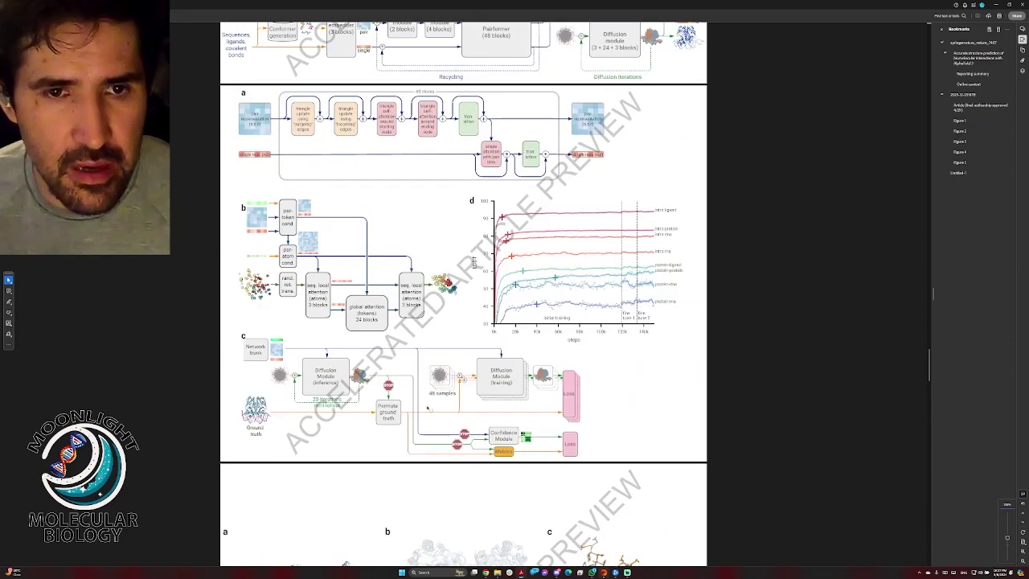
{"action": "scroll", "coordinate": [429, 410], "scroll_direction": "down", "scroll_amount": 6}
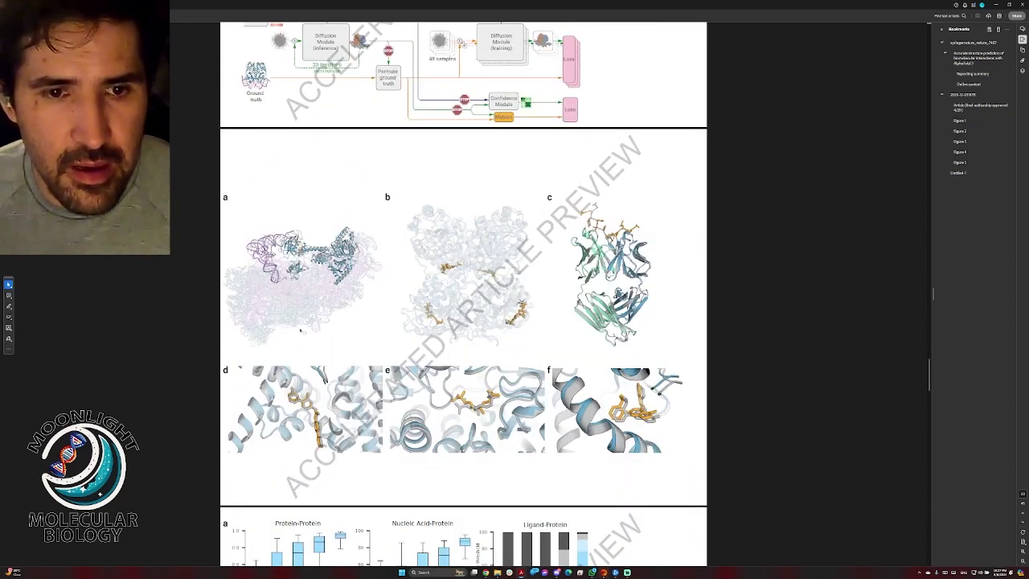
{"action": "scroll", "coordinate": [300, 330], "scroll_direction": "up", "scroll_amount": 3}
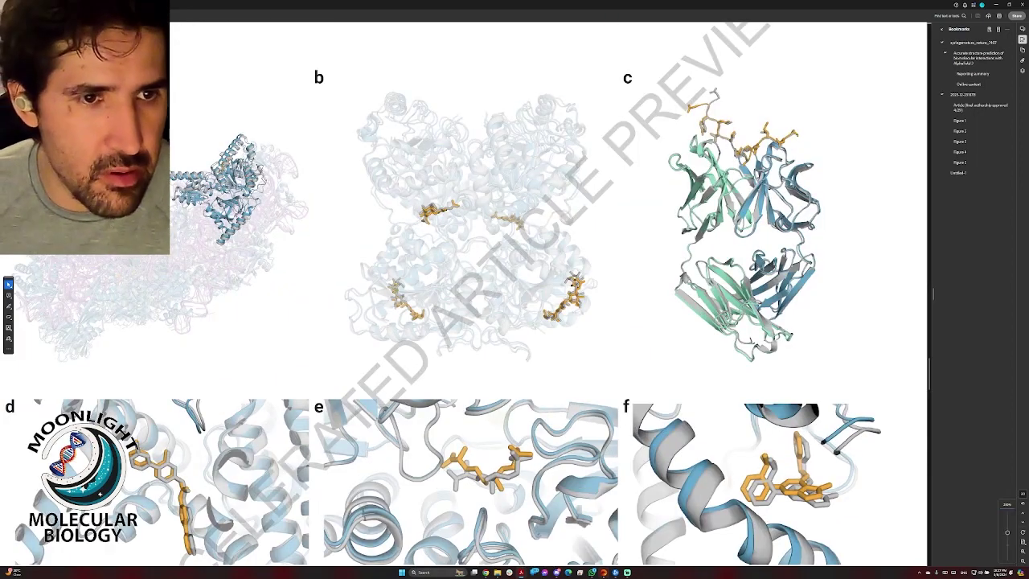
{"action": "scroll", "coordinate": [325, 271], "scroll_direction": "up", "scroll_amount": 4}
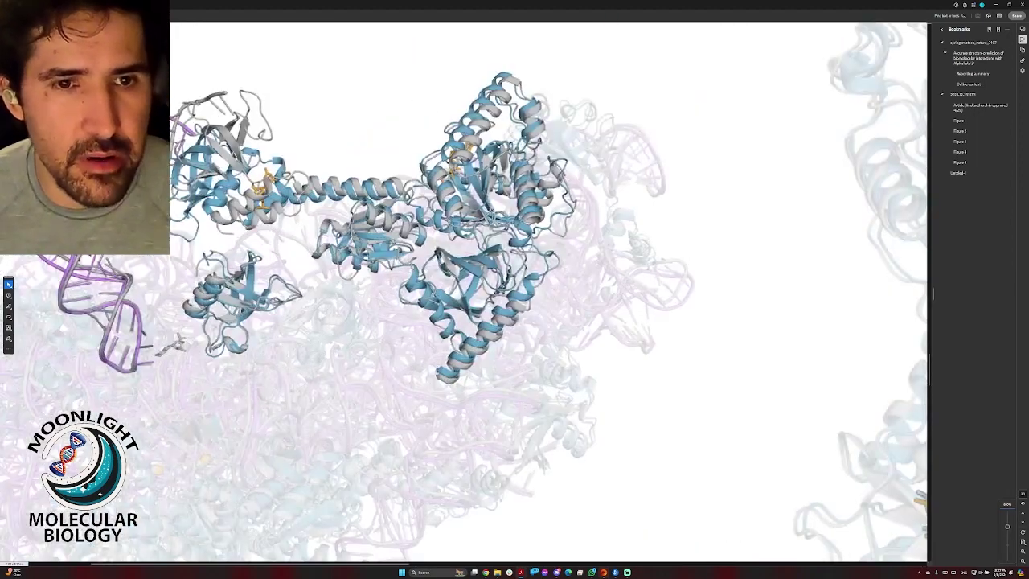
{"action": "scroll", "coordinate": [325, 271], "scroll_direction": "down", "scroll_amount": 5}
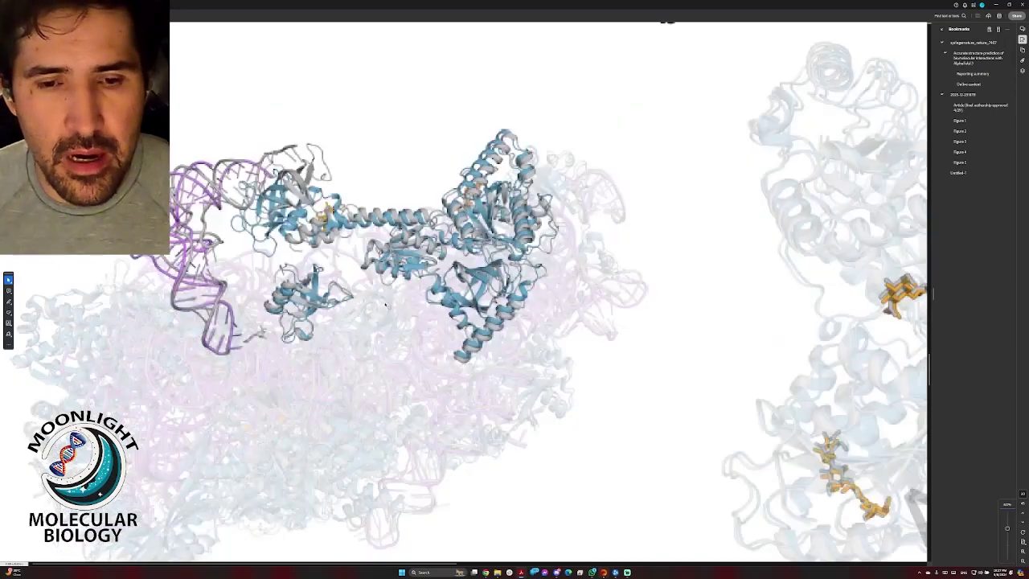
{"action": "scroll", "coordinate": [378, 314], "scroll_direction": "down", "scroll_amount": 3}
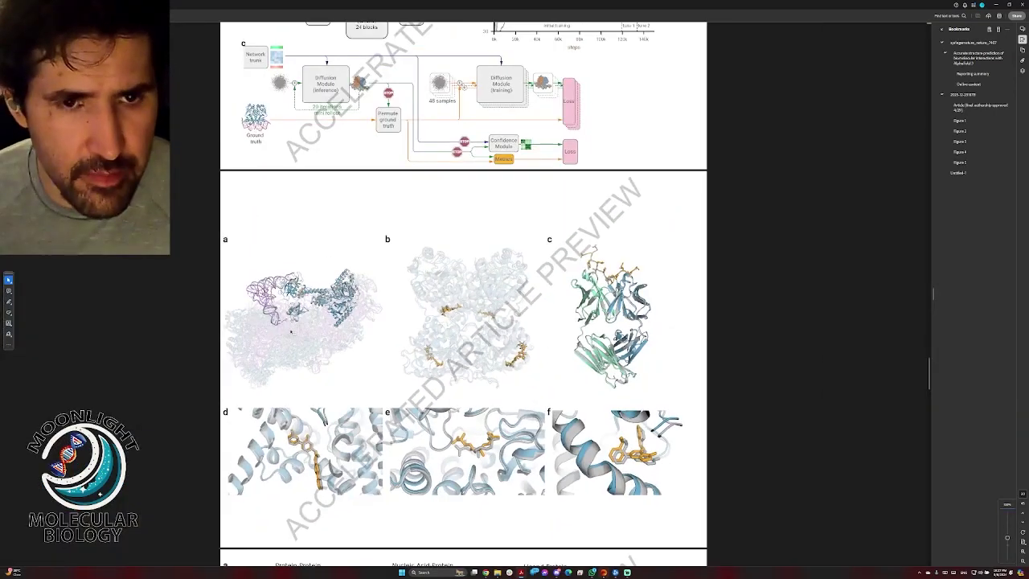
{"action": "scroll", "coordinate": [215, 331], "scroll_direction": "up", "scroll_amount": 5}
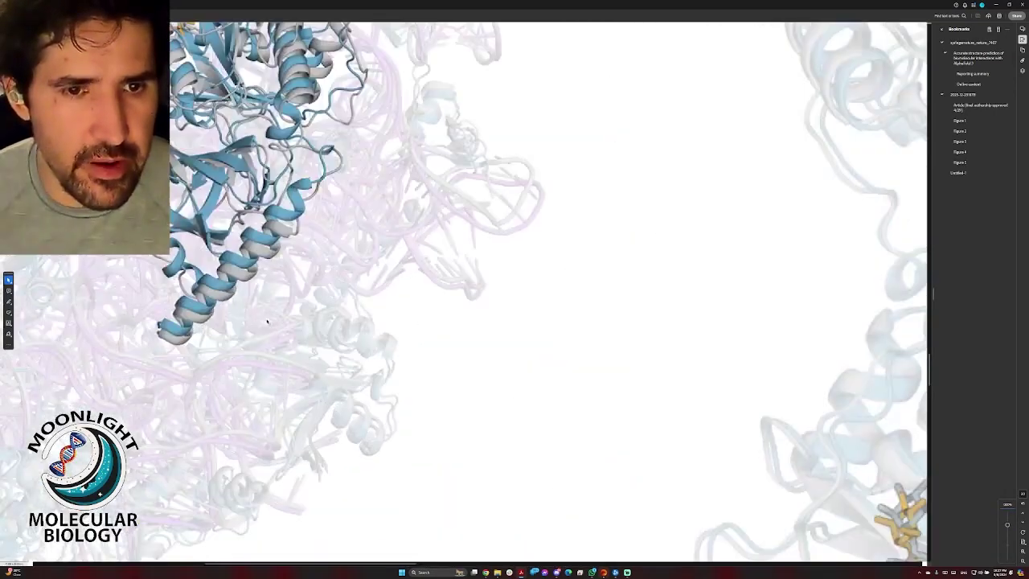
{"action": "scroll", "coordinate": [268, 322], "scroll_direction": "down", "scroll_amount": 3}
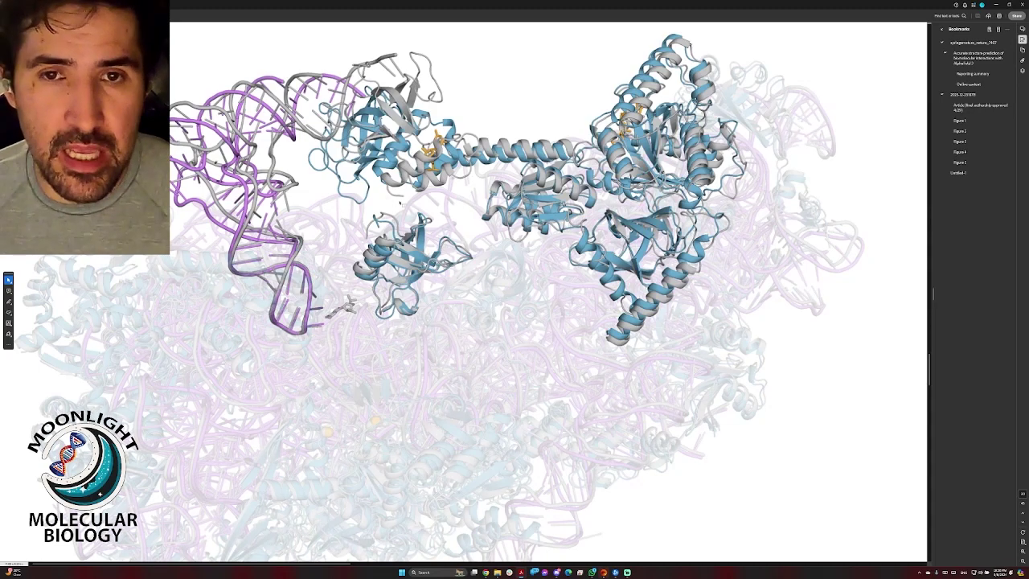
{"action": "scroll", "coordinate": [236, 246], "scroll_direction": "down", "scroll_amount": 2}
{"action": "scroll", "coordinate": [259, 234], "scroll_direction": "down", "scroll_amount": 2}
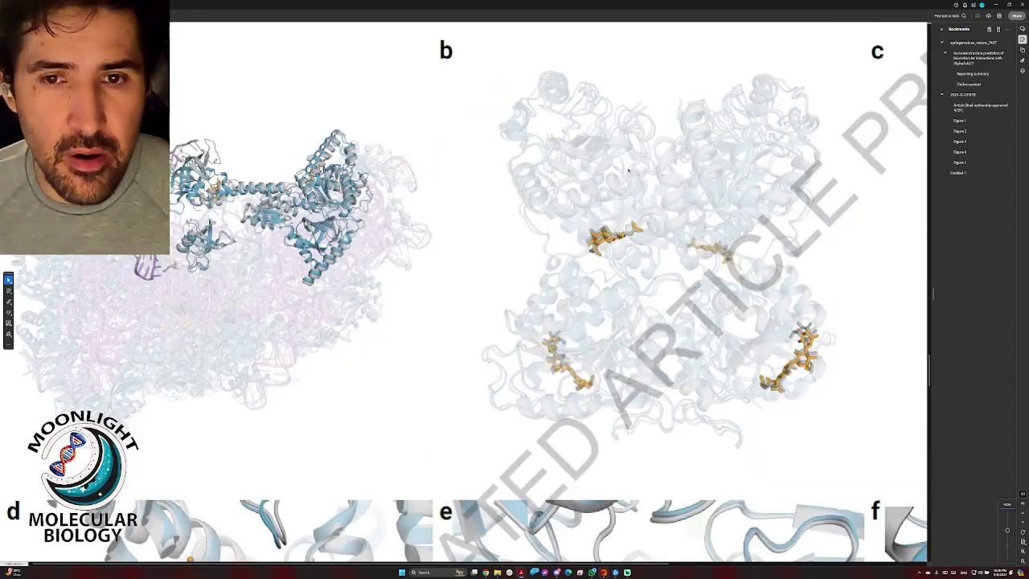
Switch to the AlphaFold Server website in the browser and review its introduction and demo video section.
{"action": "key", "text": "alt+Tab"}
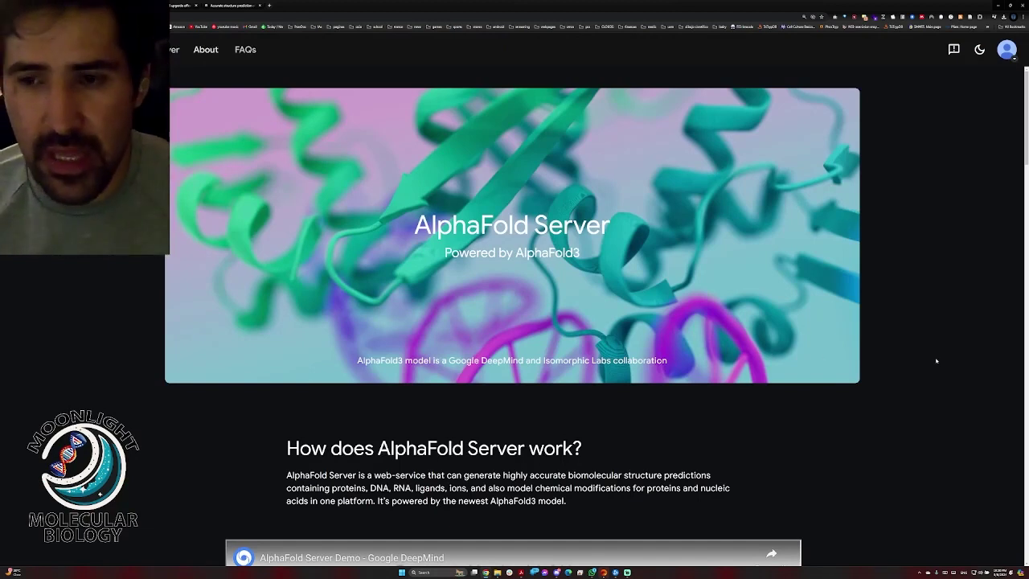
{"action": "left_click", "coordinate": [1007, 52]}
{"action": "left_click", "coordinate": [955, 200]}
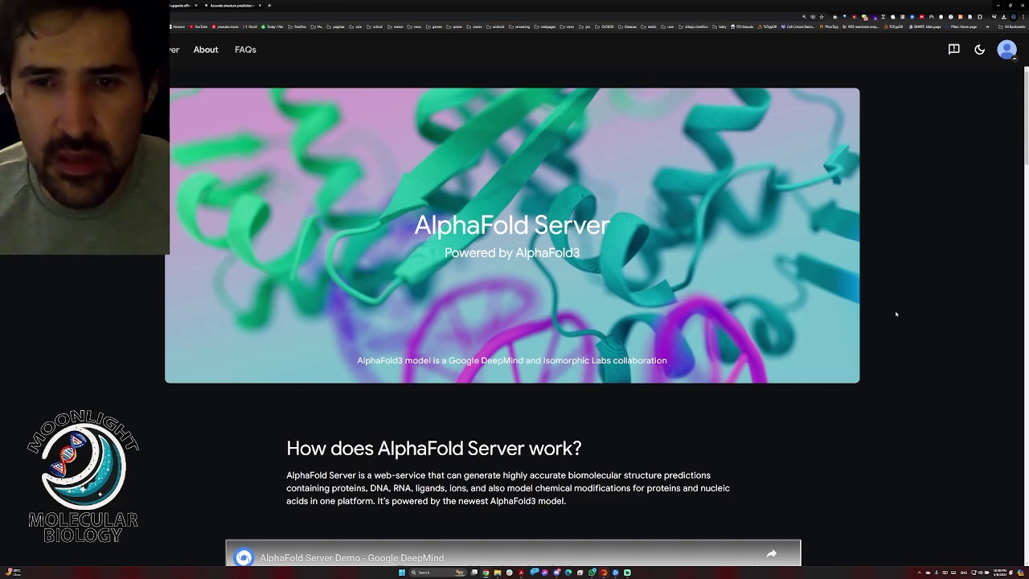
{"action": "scroll", "coordinate": [889, 323], "scroll_direction": "down", "scroll_amount": 1}
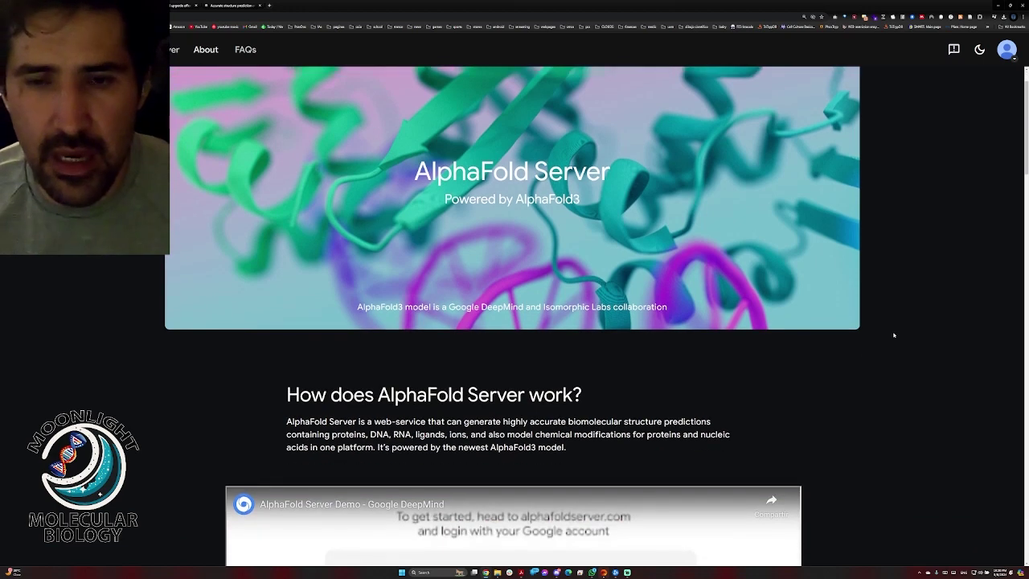
{"action": "scroll", "coordinate": [798, 378], "scroll_direction": "up", "scroll_amount": 1}
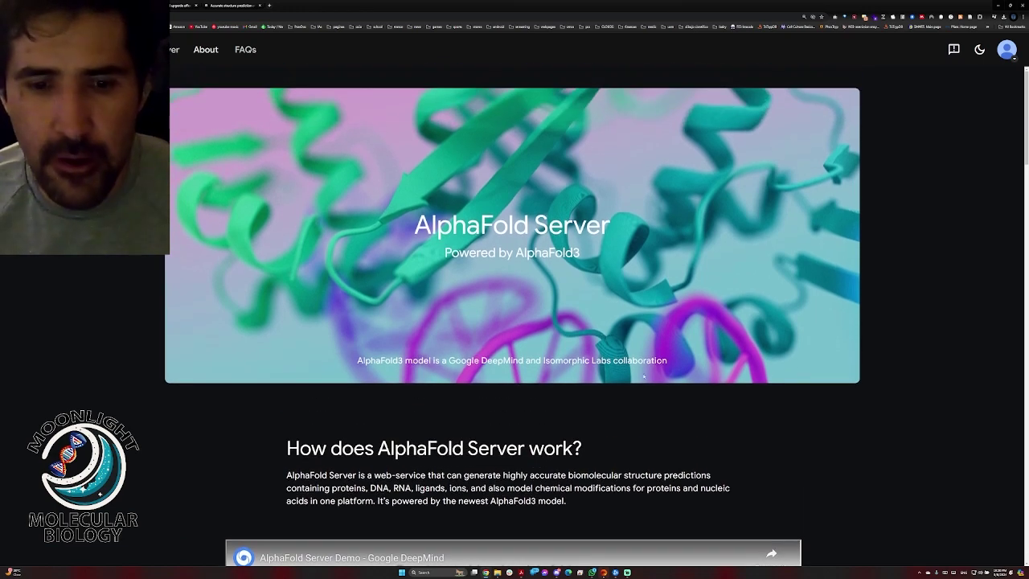
{"action": "scroll", "coordinate": [911, 429], "scroll_direction": "down", "scroll_amount": 6}
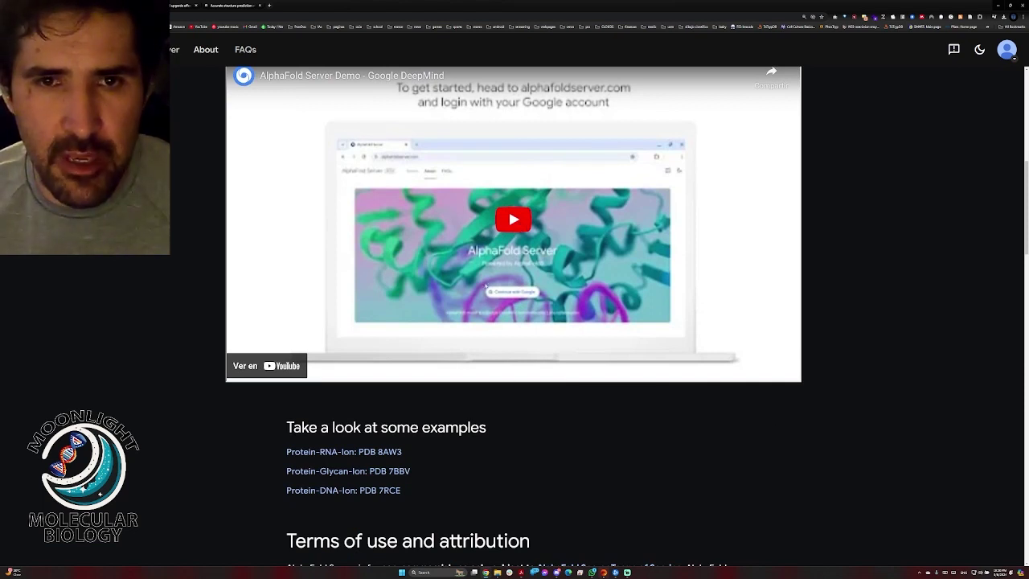
{"action": "scroll", "coordinate": [486, 286], "scroll_direction": "up", "scroll_amount": 1}
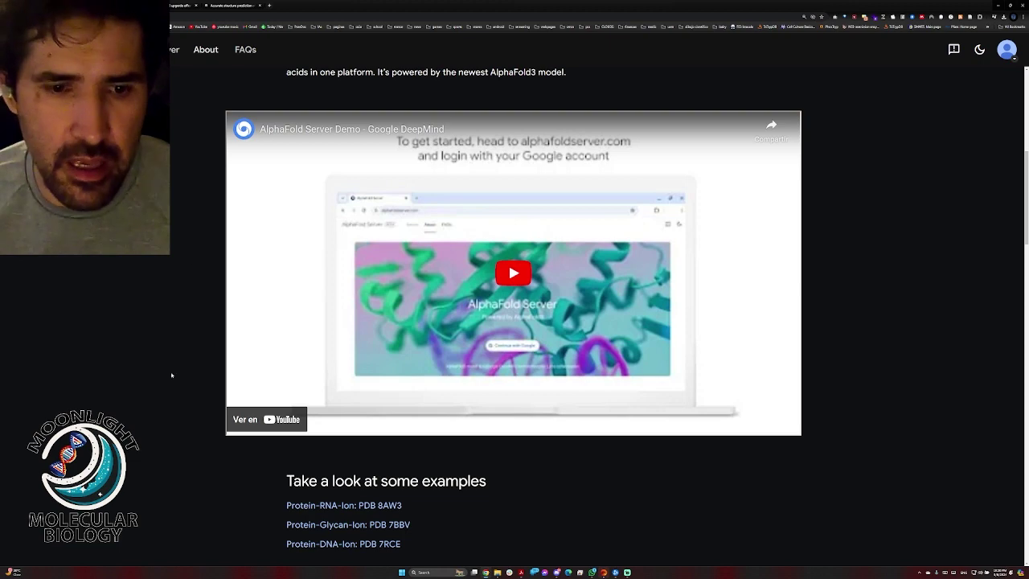
Open the Protein-RNA-Ion example PDB 8AW3, review its sequence information and return to the About page.
{"action": "scroll", "coordinate": [204, 416], "scroll_direction": "down", "scroll_amount": 3}
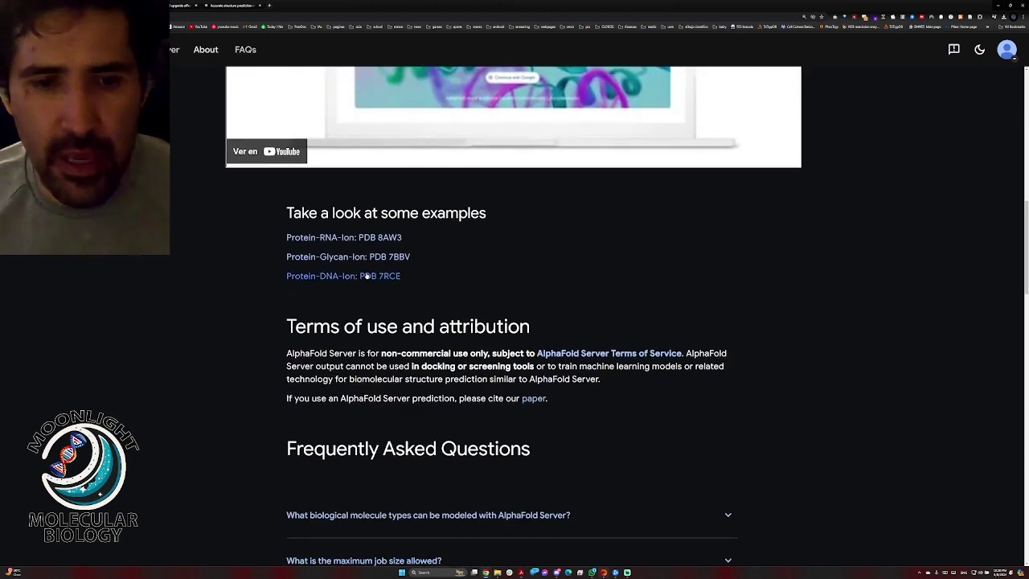
{"action": "left_click", "coordinate": [374, 238]}
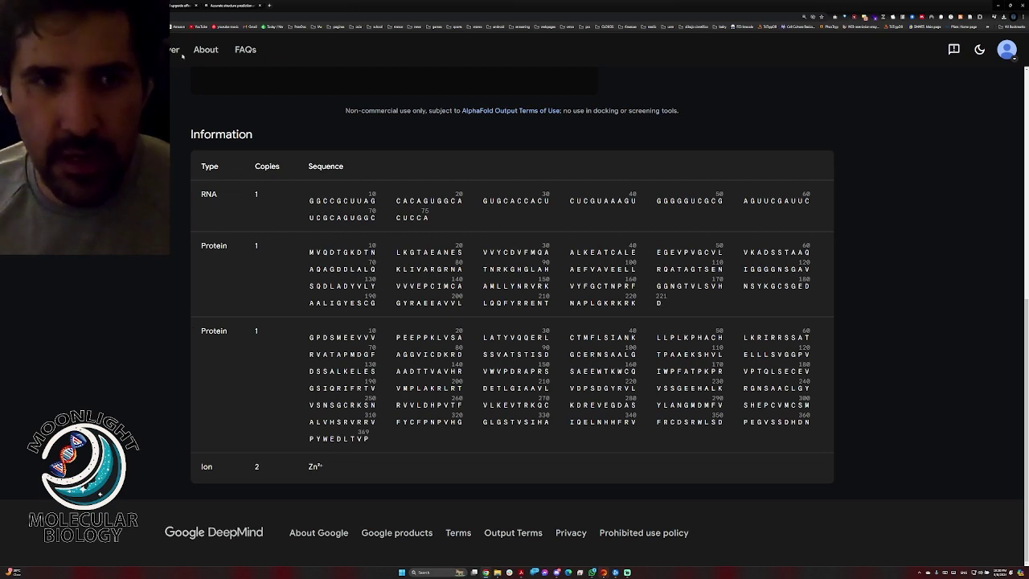
{"action": "key", "text": "alt+Left"}
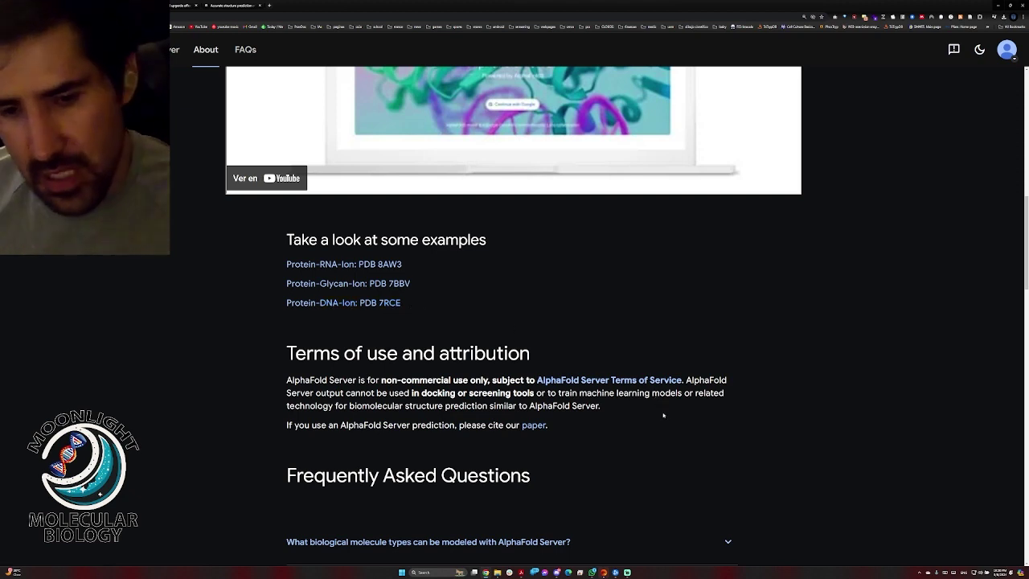
Expand the FAQ answer on which biological molecule types can be modeled and read its lists of ligands, ions and chemical modifications.
{"action": "scroll", "coordinate": [665, 417], "scroll_direction": "down", "scroll_amount": 1}
{"action": "scroll", "coordinate": [665, 417], "scroll_direction": "down", "scroll_amount": 3}
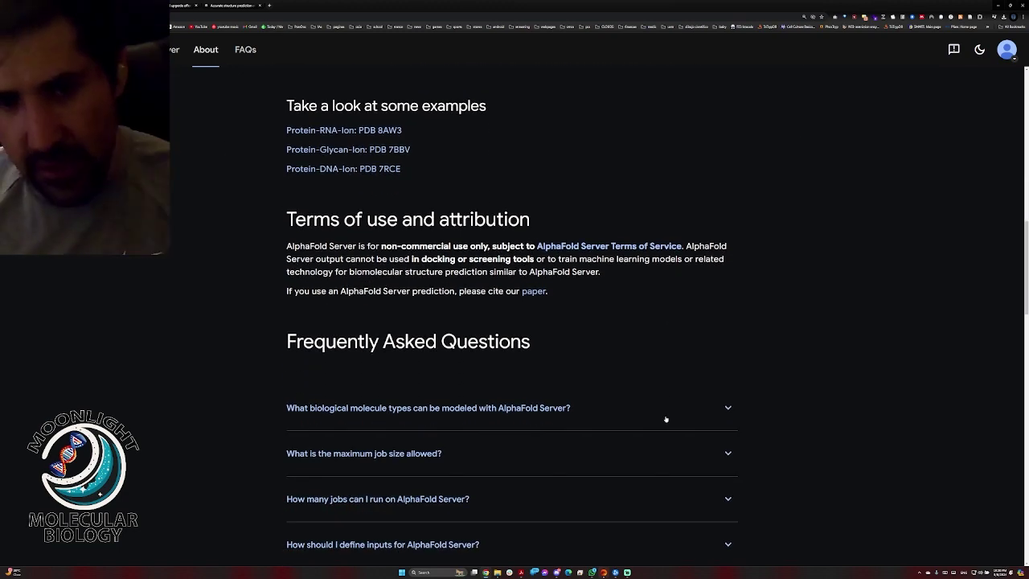
{"action": "scroll", "coordinate": [644, 414], "scroll_direction": "down", "scroll_amount": 1}
{"action": "scroll", "coordinate": [630, 414], "scroll_direction": "down", "scroll_amount": 2}
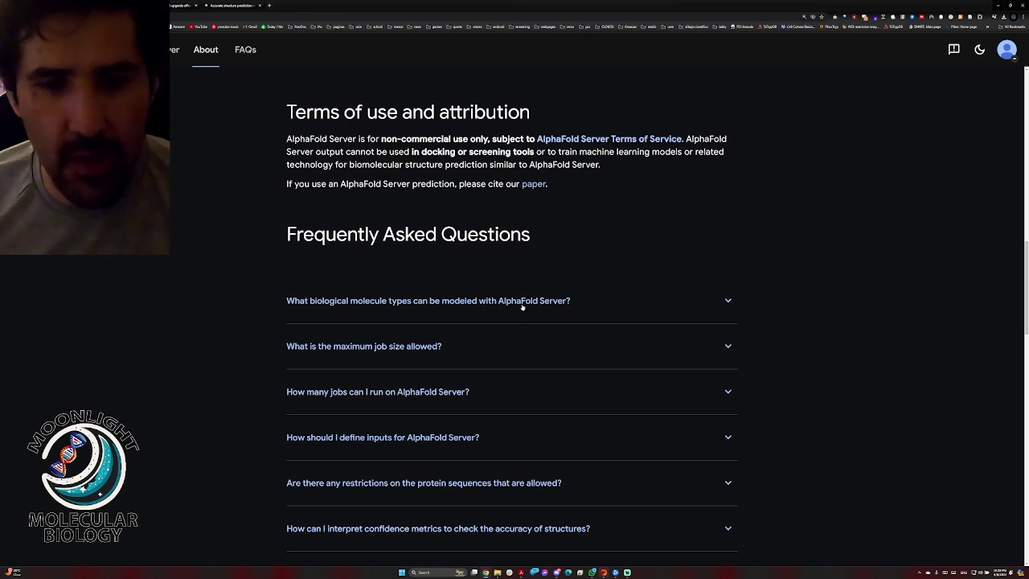
{"action": "left_click", "coordinate": [559, 309]}
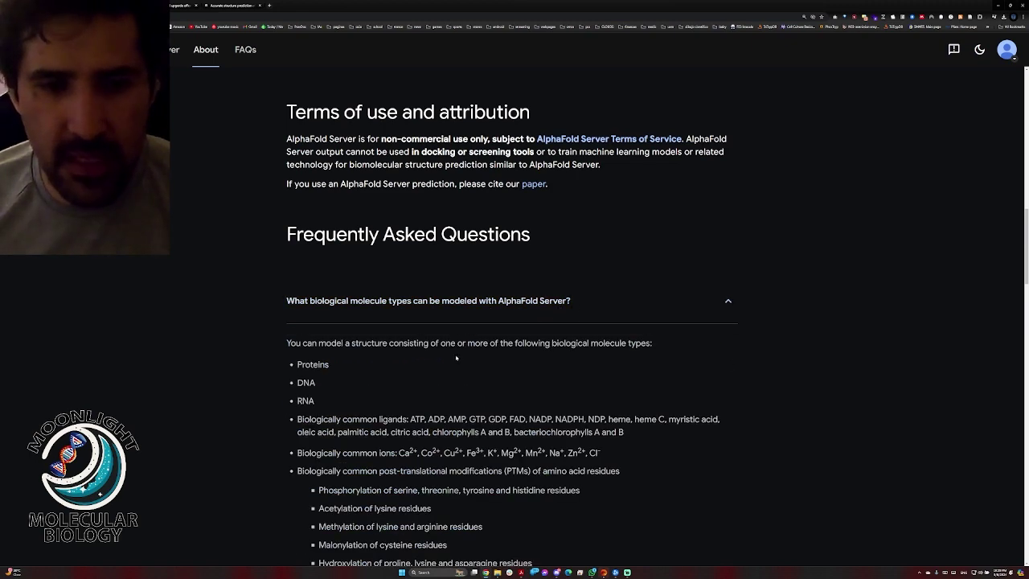
{"action": "scroll", "coordinate": [450, 381], "scroll_direction": "down", "scroll_amount": 1}
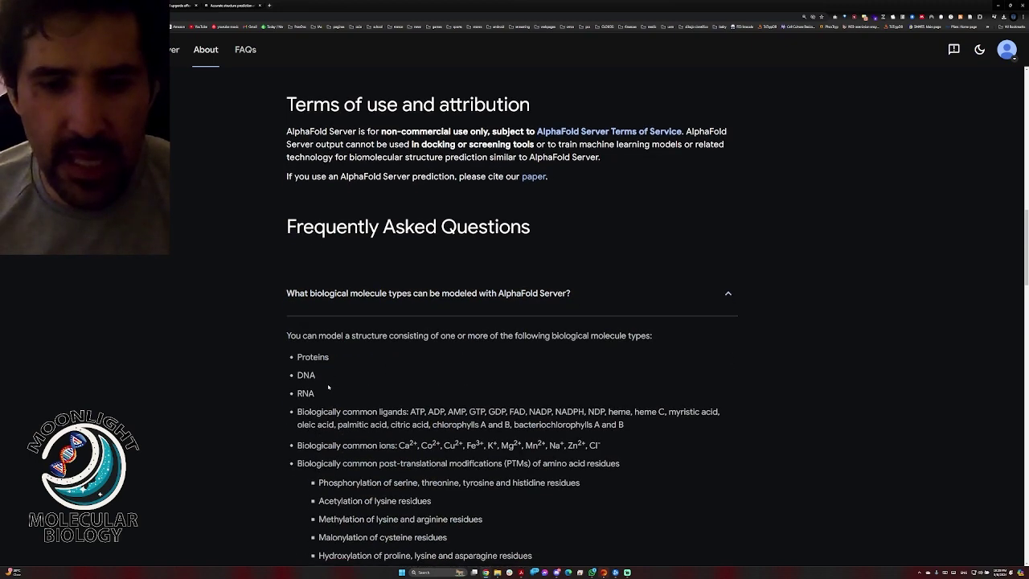
{"action": "scroll", "coordinate": [405, 375], "scroll_direction": "down", "scroll_amount": 1}
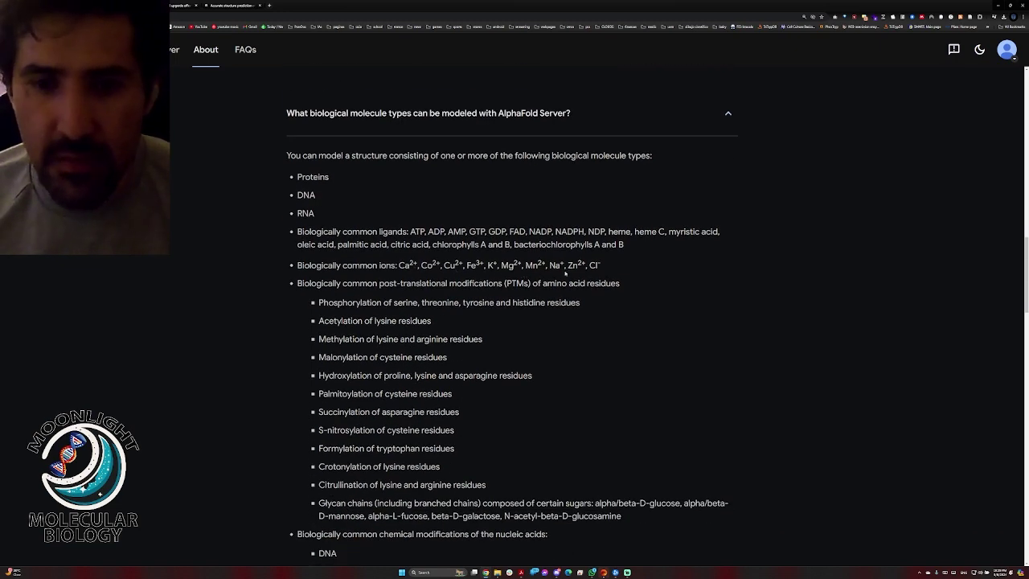
{"action": "scroll", "coordinate": [490, 400], "scroll_direction": "down", "scroll_amount": 1}
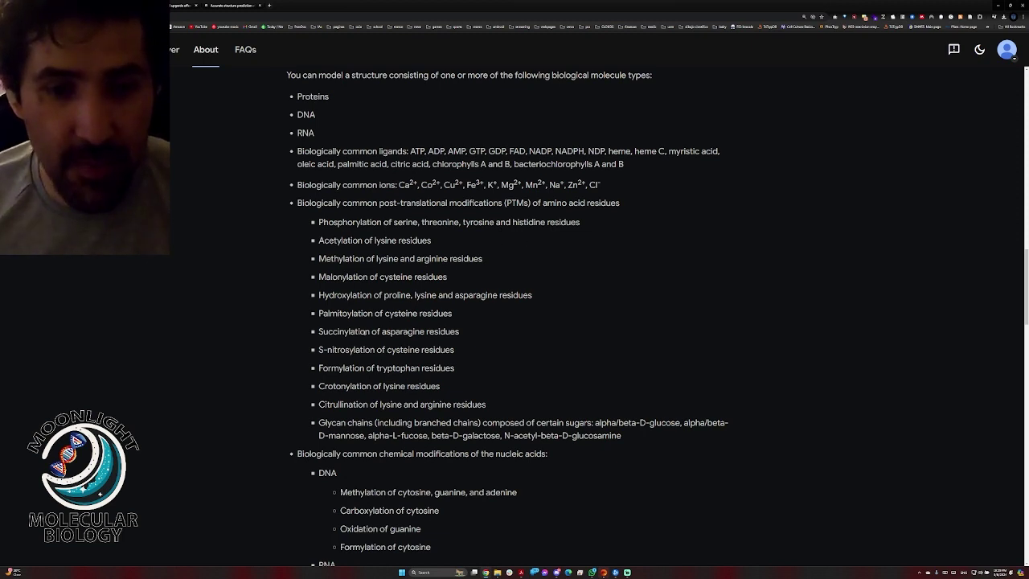
{"action": "scroll", "coordinate": [366, 366], "scroll_direction": "down", "scroll_amount": 3}
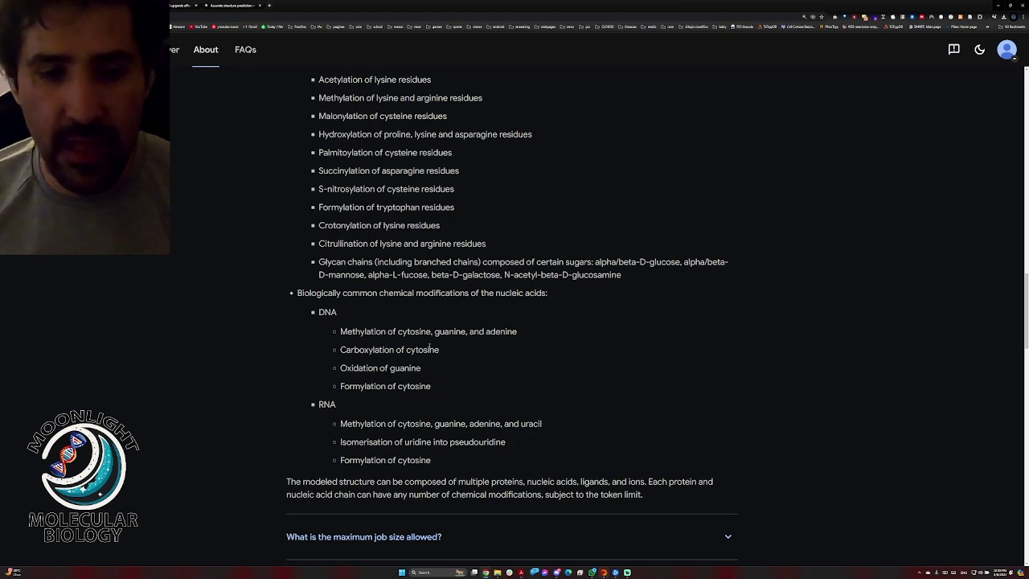
{"action": "scroll", "coordinate": [434, 357], "scroll_direction": "down", "scroll_amount": 1}
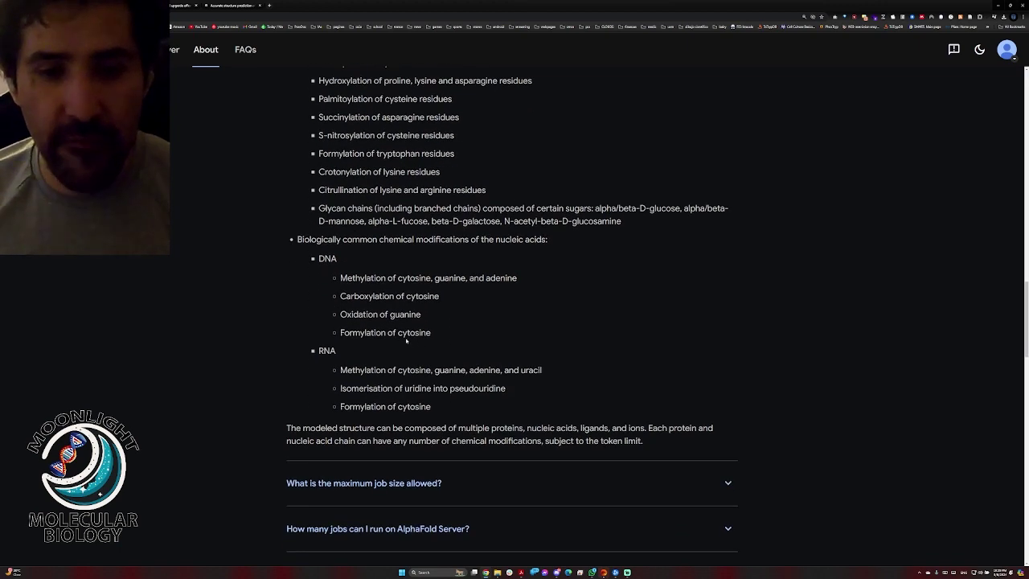
{"action": "scroll", "coordinate": [406, 414], "scroll_direction": "down", "scroll_amount": 2}
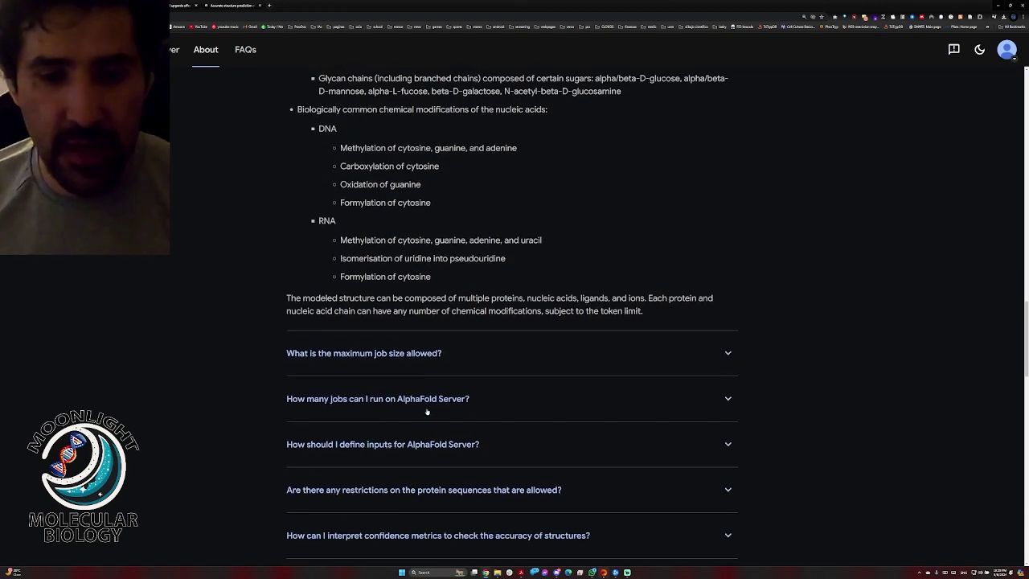
Expand and read the FAQ answers on the maximum job size and on how many jobs can be run.
{"action": "left_click", "coordinate": [418, 358]}
{"action": "scroll", "coordinate": [422, 358], "scroll_direction": "down", "scroll_amount": 3}
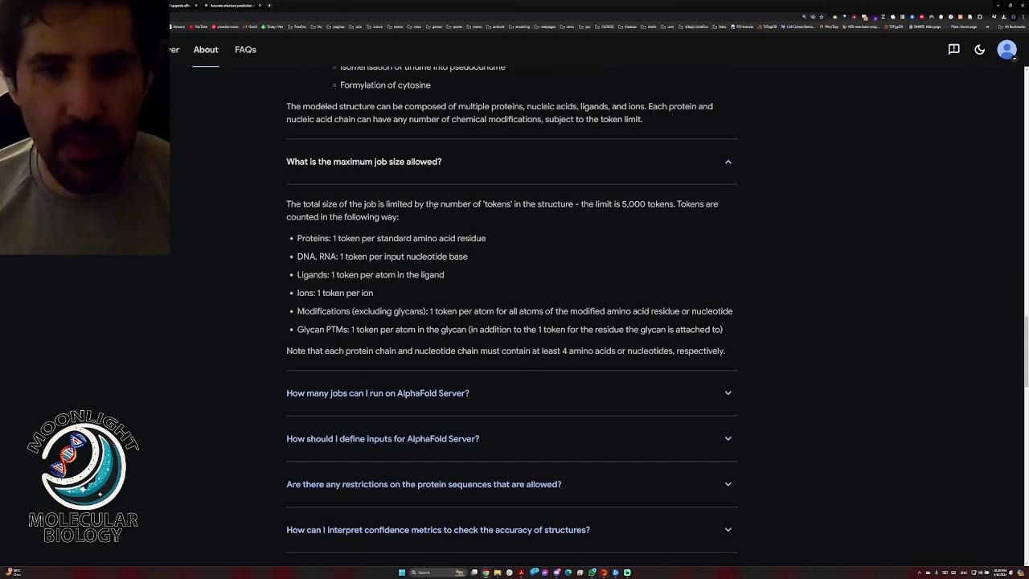
{"action": "scroll", "coordinate": [487, 294], "scroll_direction": "down", "scroll_amount": 1}
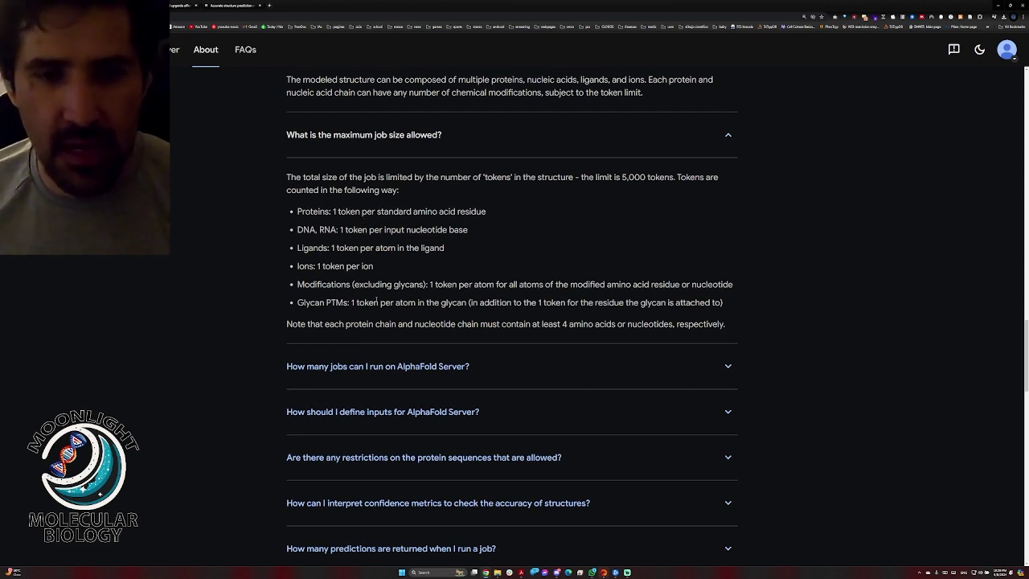
{"action": "left_click", "coordinate": [400, 387]}
{"action": "scroll", "coordinate": [484, 381], "scroll_direction": "down", "scroll_amount": 1}
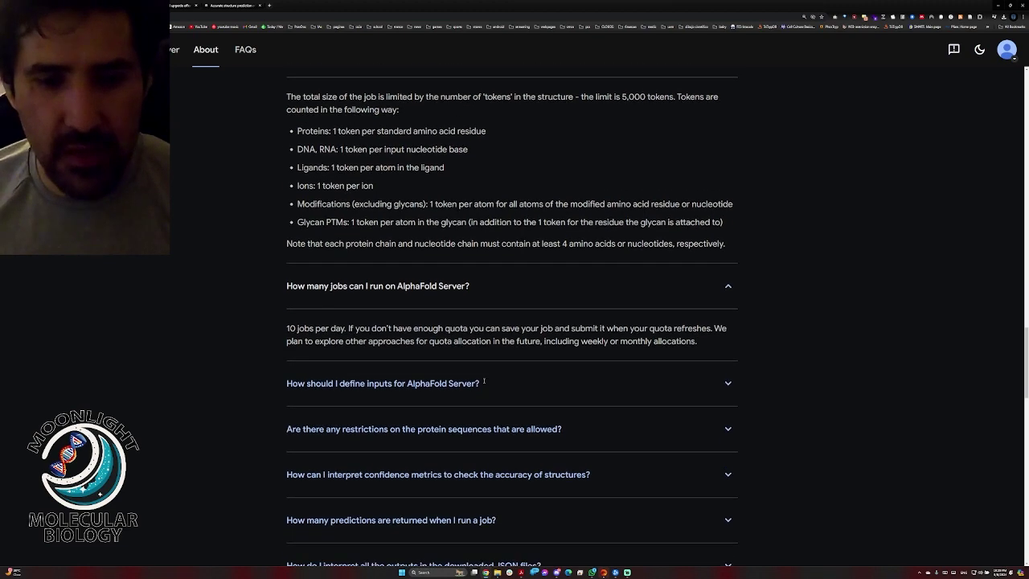
Expand the FAQ answers on defining inputs and protein sequence restrictions, highlighting "FASTA file" and part of the DNA sequence notation instruction.
{"action": "scroll", "coordinate": [333, 352], "scroll_direction": "down", "scroll_amount": 1}
{"action": "left_click", "coordinate": [353, 305]}
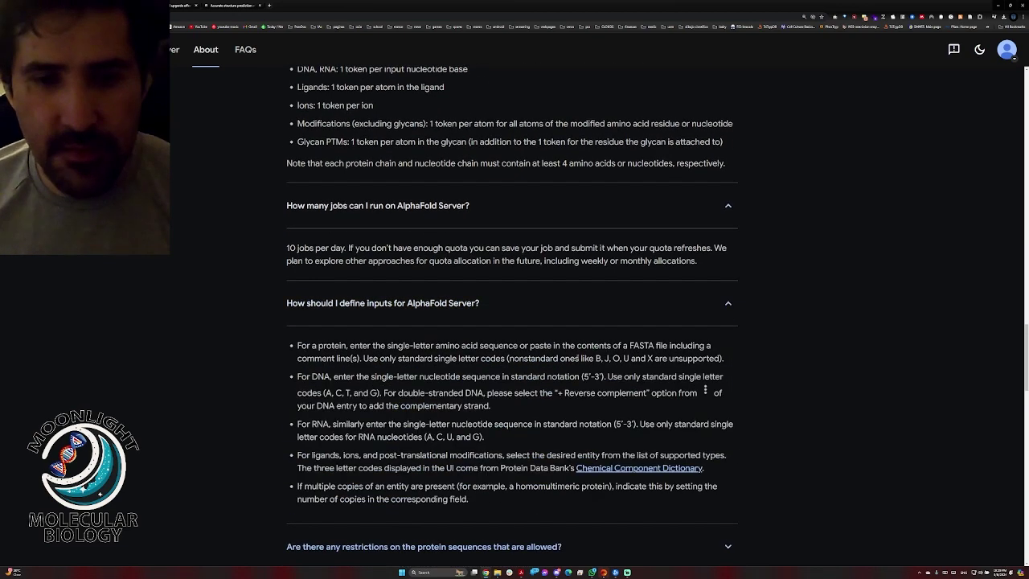
{"action": "scroll", "coordinate": [578, 356], "scroll_direction": "down", "scroll_amount": 1}
{"action": "scroll", "coordinate": [578, 356], "scroll_direction": "down", "scroll_amount": 1}
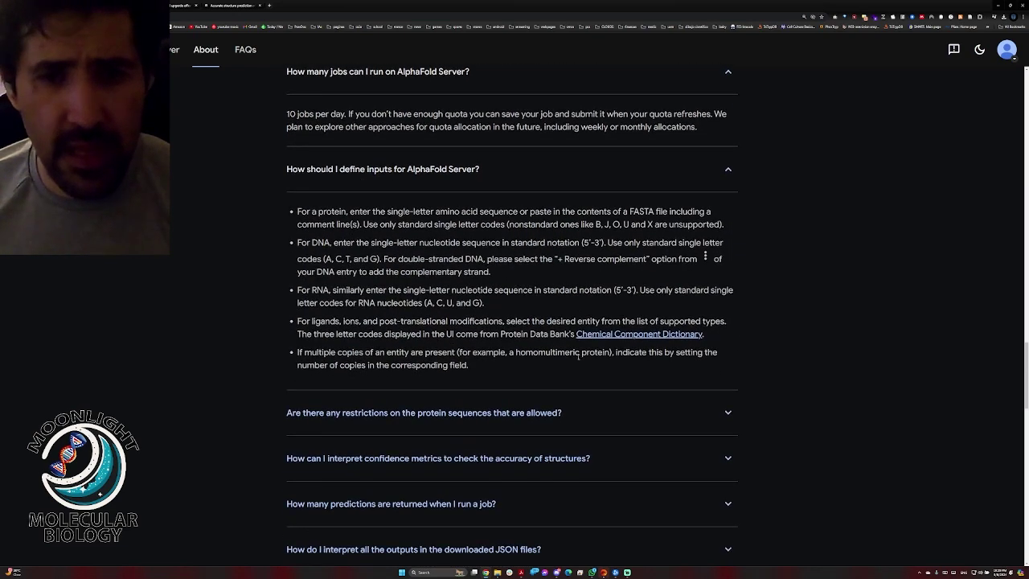
{"action": "left_click", "coordinate": [520, 417]}
{"action": "scroll", "coordinate": [531, 419], "scroll_direction": "down", "scroll_amount": 1}
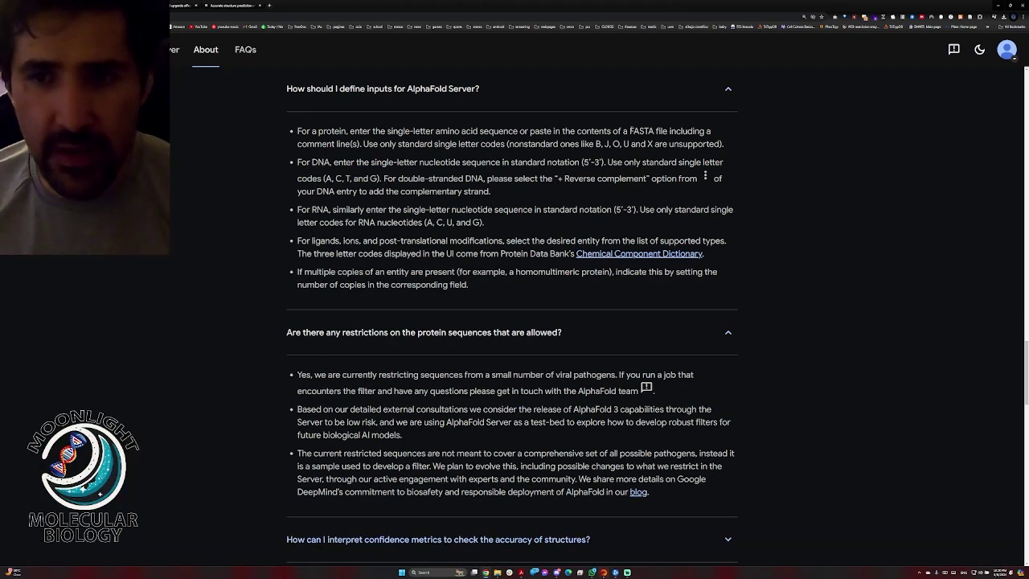
{"action": "left_click_drag", "start_coordinate": [630, 131], "coordinate": [669, 131]}
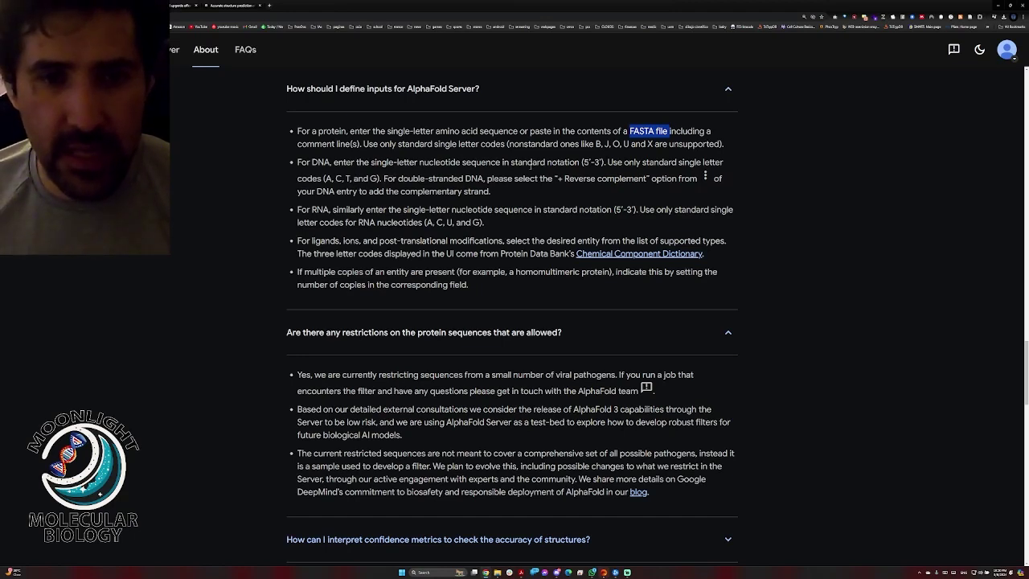
{"action": "left_click_drag", "start_coordinate": [450, 162], "coordinate": [534, 162]}
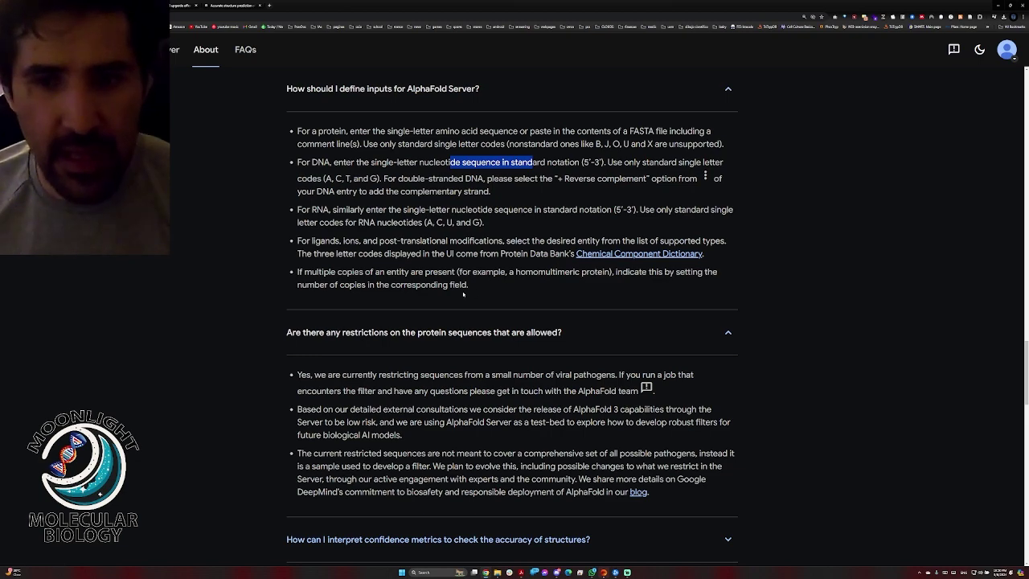
Read the answer on protein sequence restrictions and highlight the words "number of viral pathogens".
{"action": "scroll", "coordinate": [530, 291], "scroll_direction": "down", "scroll_amount": 2}
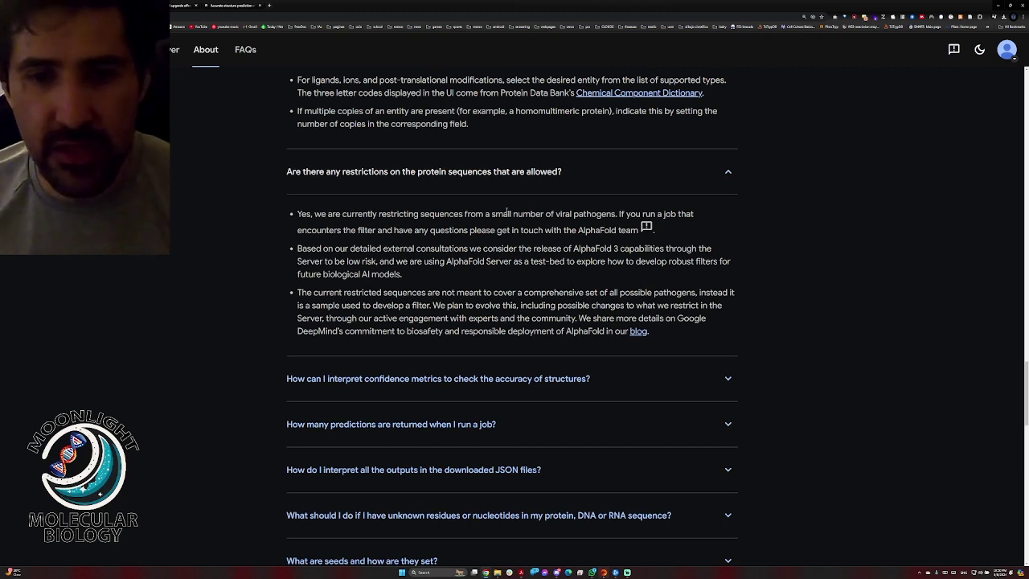
{"action": "left_click_drag", "start_coordinate": [492, 214], "coordinate": [617, 215]}
{"action": "left_click", "coordinate": [457, 214]}
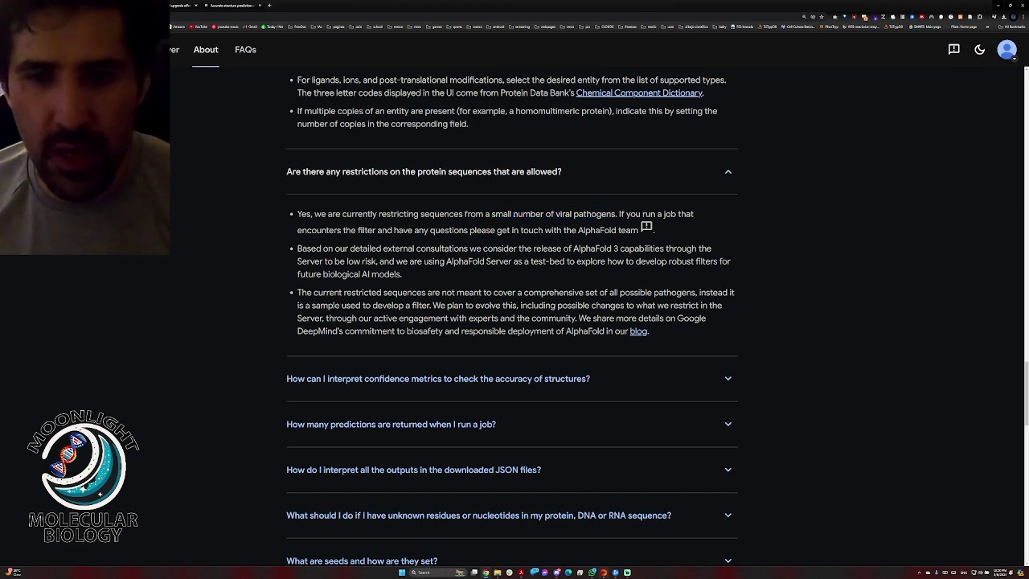
{"action": "left_click_drag", "start_coordinate": [513, 214], "coordinate": [617, 214]}
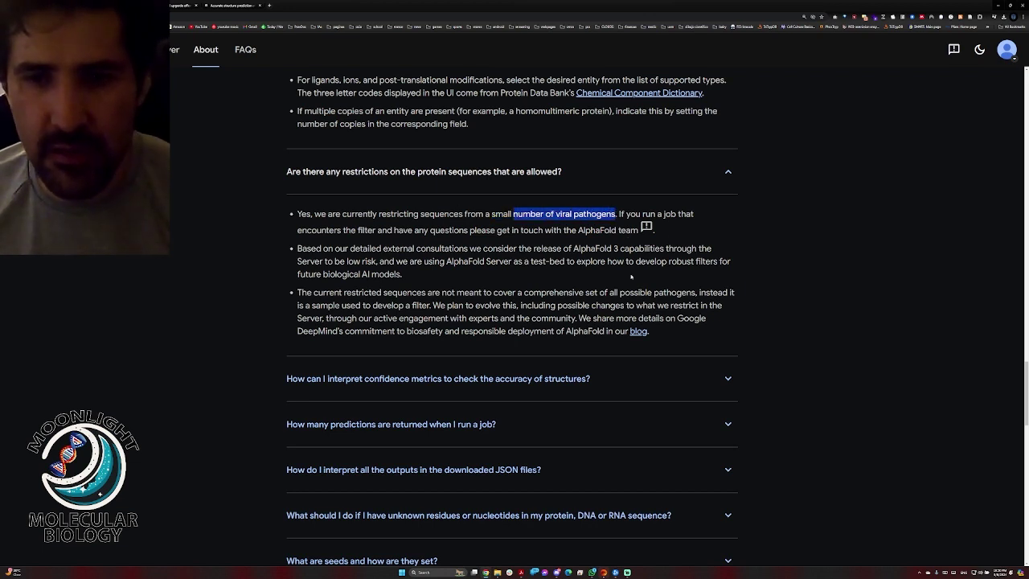
{"action": "scroll", "coordinate": [796, 264], "scroll_direction": "down", "scroll_amount": 1}
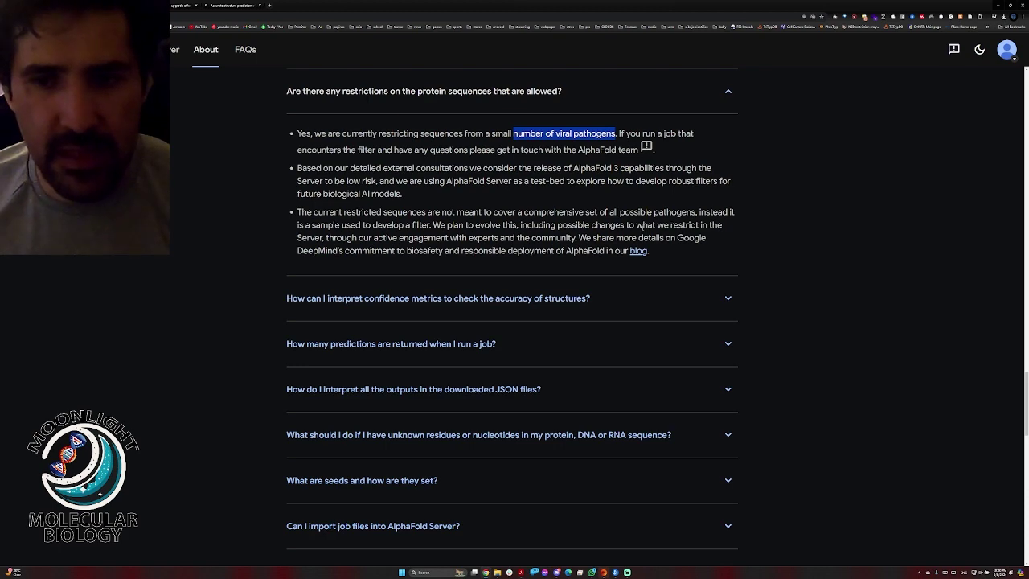
Expand and read the FAQ answer on how many predictions a job returns, look over the remaining questions and go back up the page.
{"action": "scroll", "coordinate": [560, 337], "scroll_direction": "down", "scroll_amount": 1}
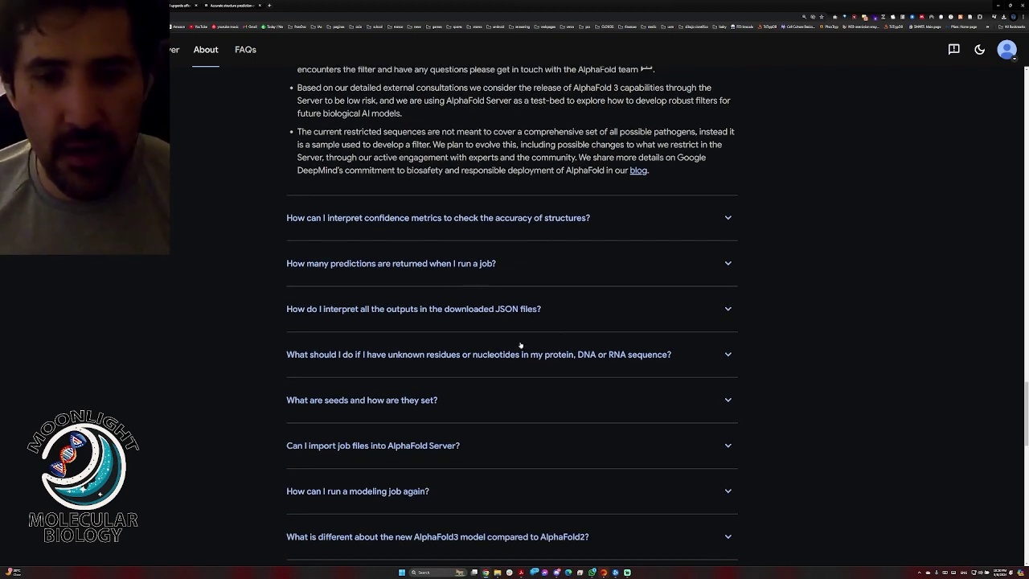
{"action": "left_click", "coordinate": [463, 281]}
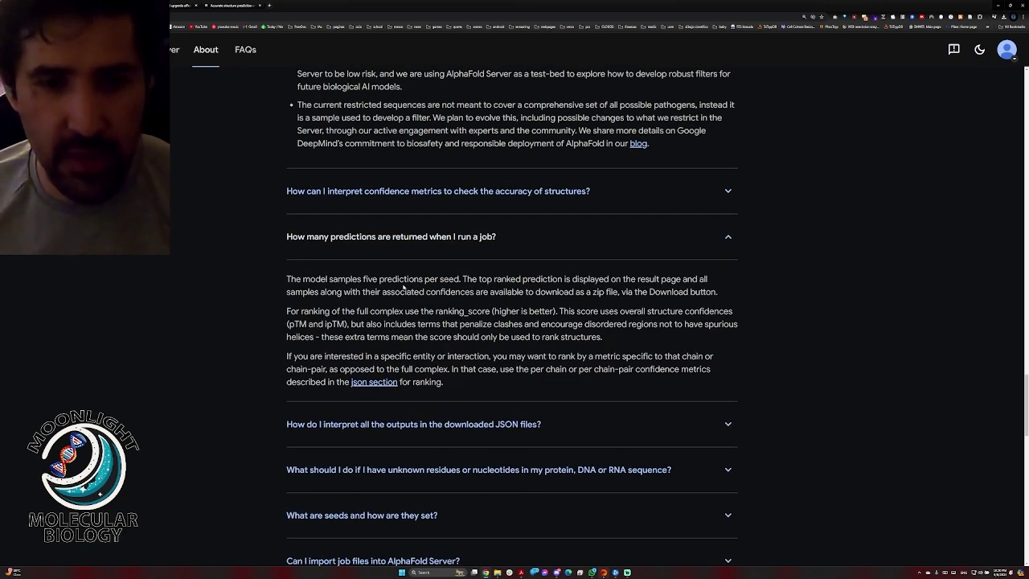
{"action": "scroll", "coordinate": [463, 338], "scroll_direction": "down", "scroll_amount": 1}
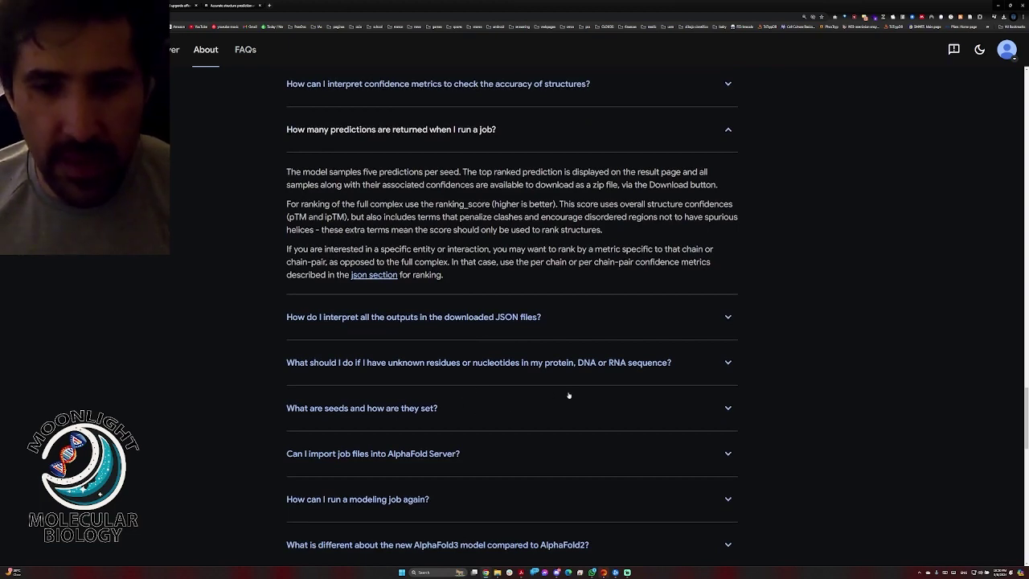
{"action": "scroll", "coordinate": [482, 411], "scroll_direction": "down", "scroll_amount": 1}
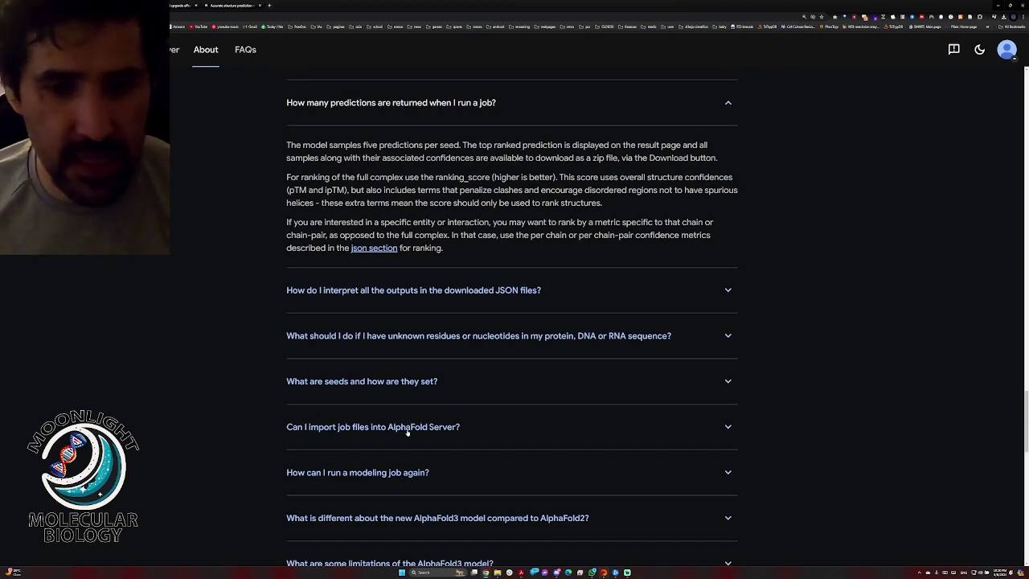
{"action": "scroll", "coordinate": [362, 434], "scroll_direction": "up", "scroll_amount": 7}
{"action": "scroll", "coordinate": [268, 467], "scroll_direction": "up", "scroll_amount": 12}
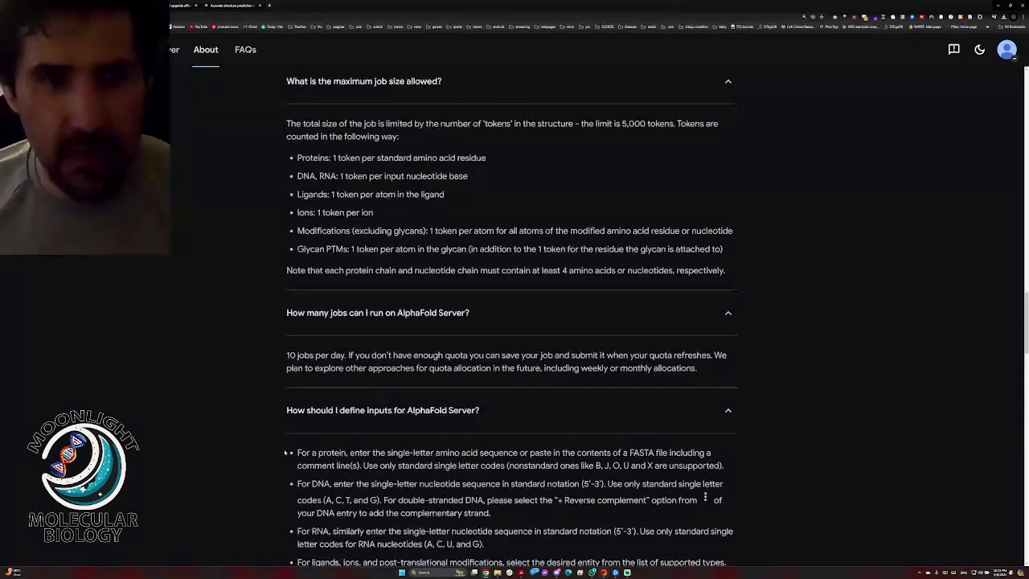
Go back to the examples on the About page and open the Protein-RNA-Ion: PDB 8AW3 example.
{"action": "scroll", "coordinate": [288, 456], "scroll_direction": "up", "scroll_amount": 1}
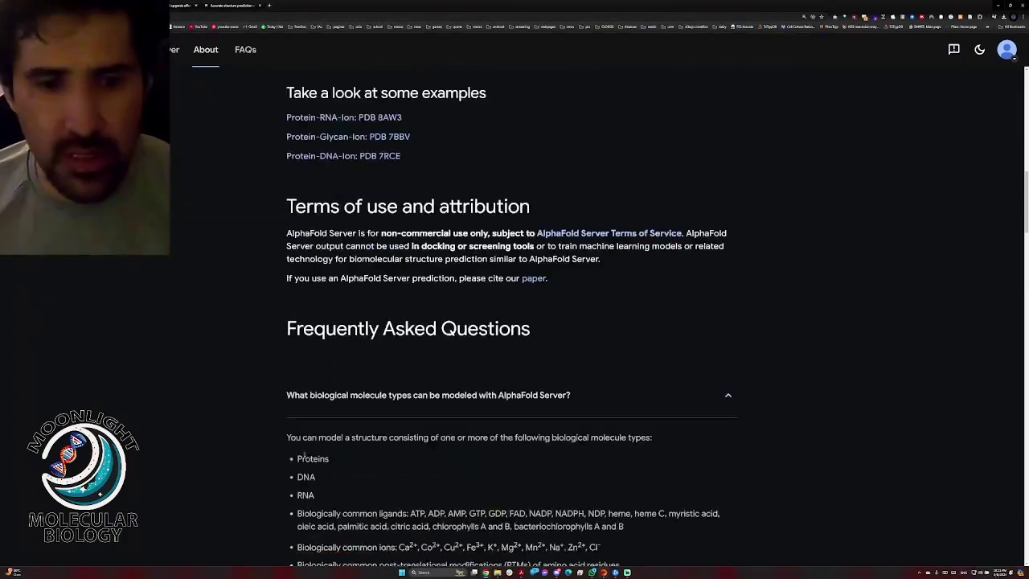
{"action": "scroll", "coordinate": [289, 455], "scroll_direction": "down", "scroll_amount": 6}
{"action": "scroll", "coordinate": [289, 455], "scroll_direction": "up", "scroll_amount": 3}
{"action": "scroll", "coordinate": [373, 265], "scroll_direction": "up", "scroll_amount": 4}
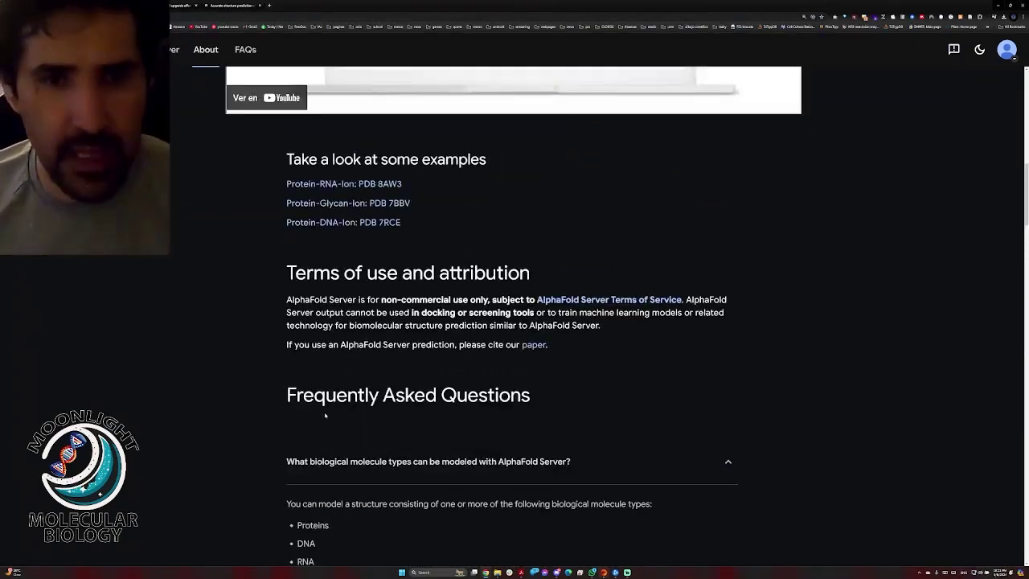
{"action": "left_click", "coordinate": [374, 265]}
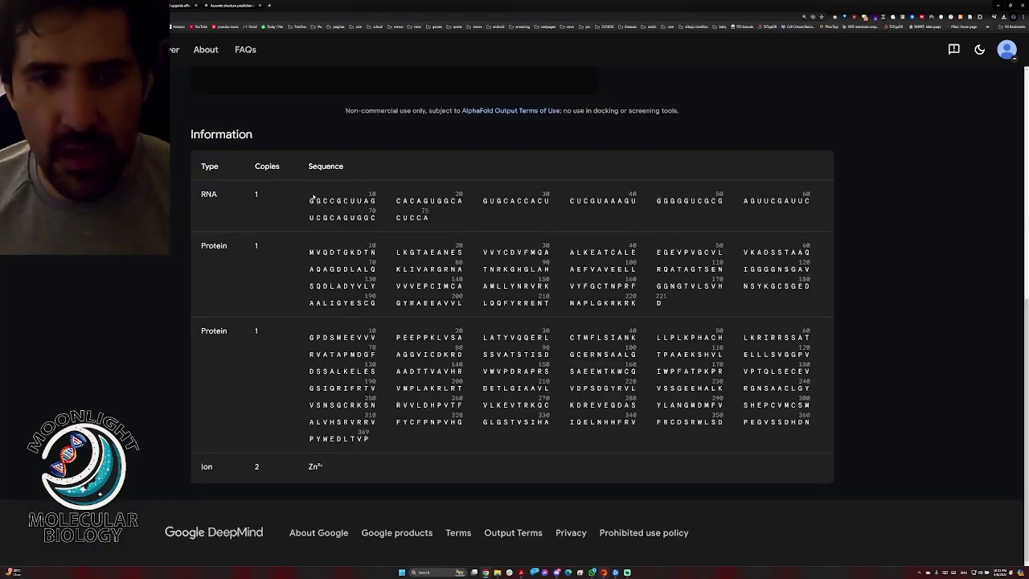
Examine the 8AW3 input table, highlighting the RNA sequence, the first protein sequence and the RNA type label.
{"action": "left_click_drag", "start_coordinate": [310, 200], "coordinate": [432, 216]}
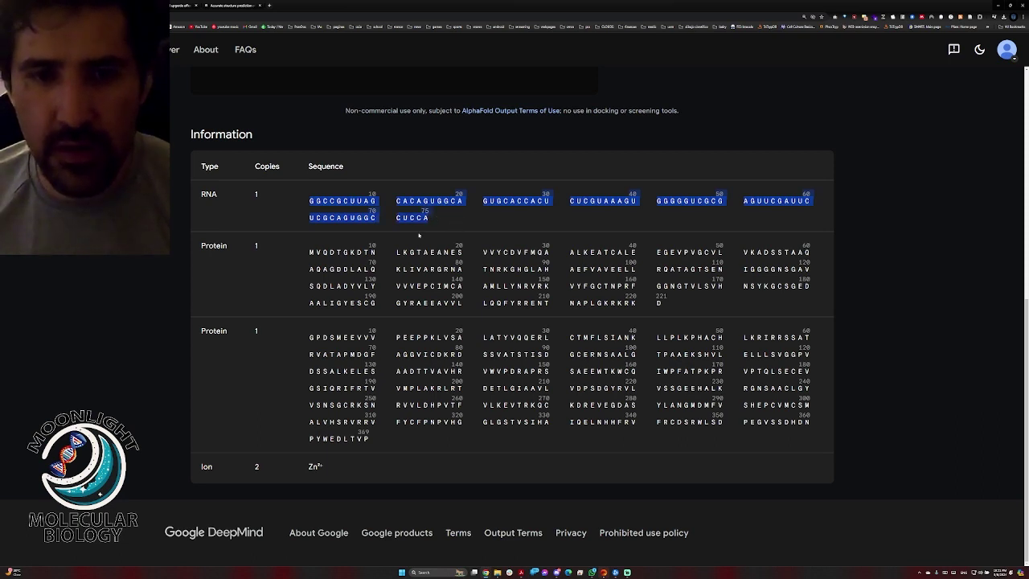
{"action": "left_click", "coordinate": [308, 255]}
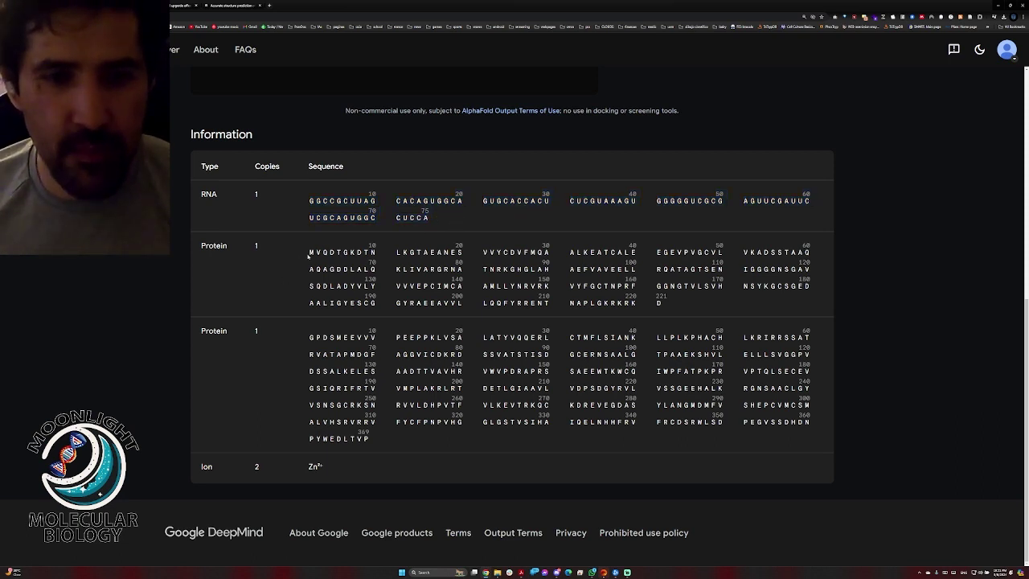
{"action": "left_click_drag", "start_coordinate": [309, 252], "coordinate": [529, 320]}
{"action": "left_click", "coordinate": [310, 340]}
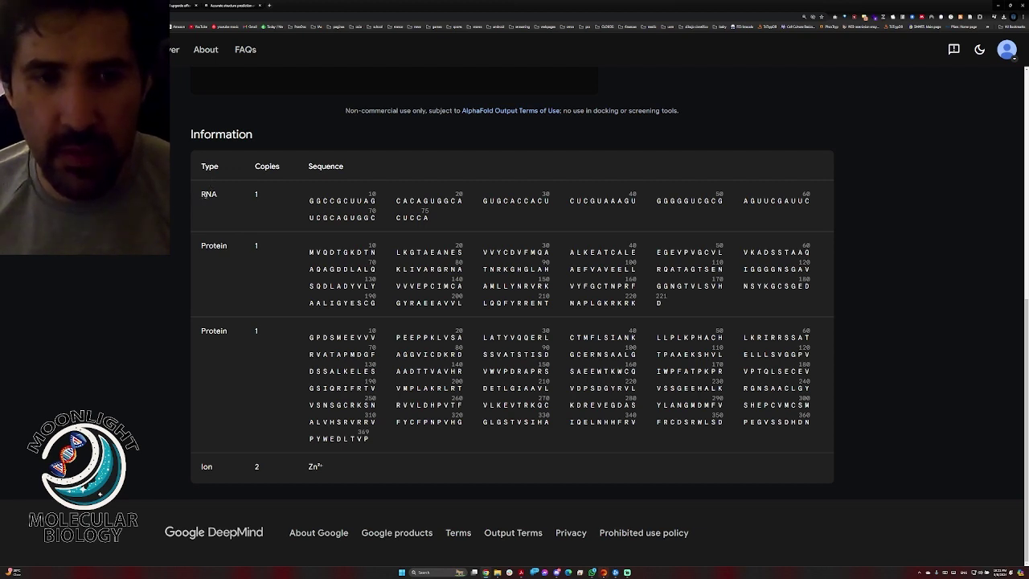
{"action": "double_click", "coordinate": [207, 194]}
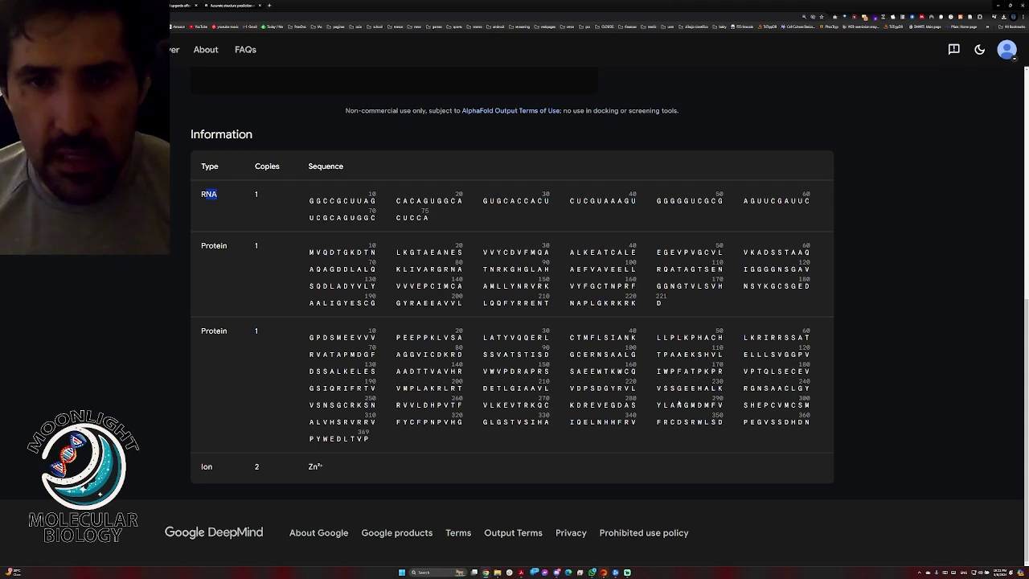
{"action": "left_click", "coordinate": [857, 378]}
{"action": "scroll", "coordinate": [854, 381], "scroll_direction": "up", "scroll_amount": 1}
{"action": "scroll", "coordinate": [854, 381], "scroll_direction": "down", "scroll_amount": 1}
{"action": "left_click", "coordinate": [486, 572]}
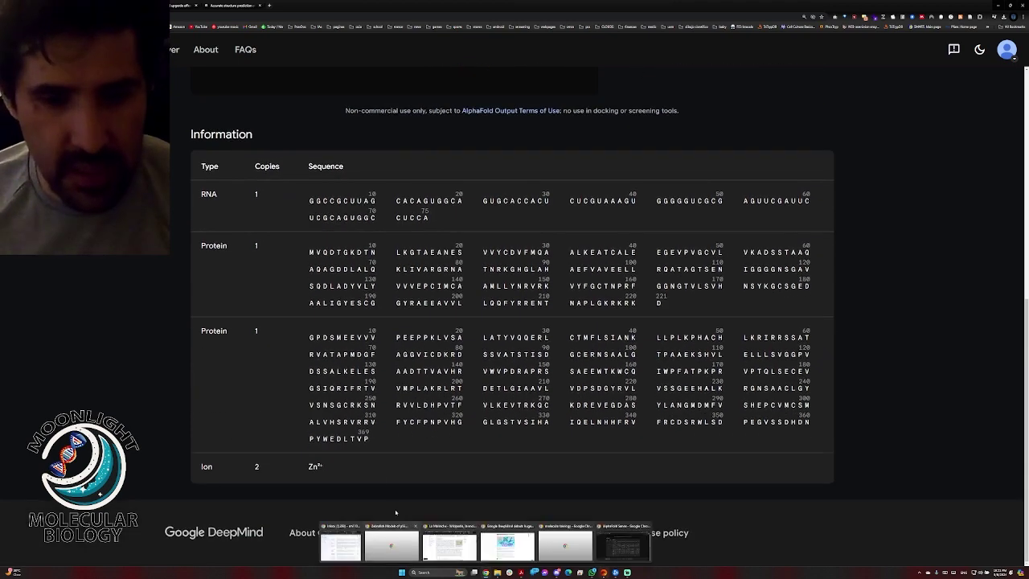
Rotate the predicted 8AW3 structure to examine its fold and confidence colours from several angles.
{"action": "scroll", "coordinate": [376, 383], "scroll_direction": "up", "scroll_amount": 5}
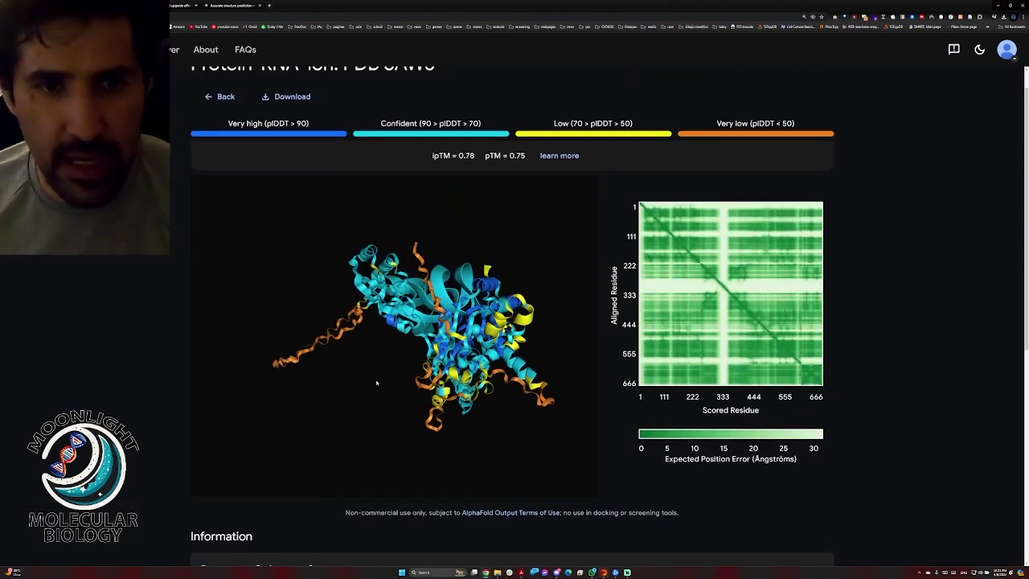
{"action": "left_click_drag", "start_coordinate": [365, 363], "coordinate": [371, 326]}
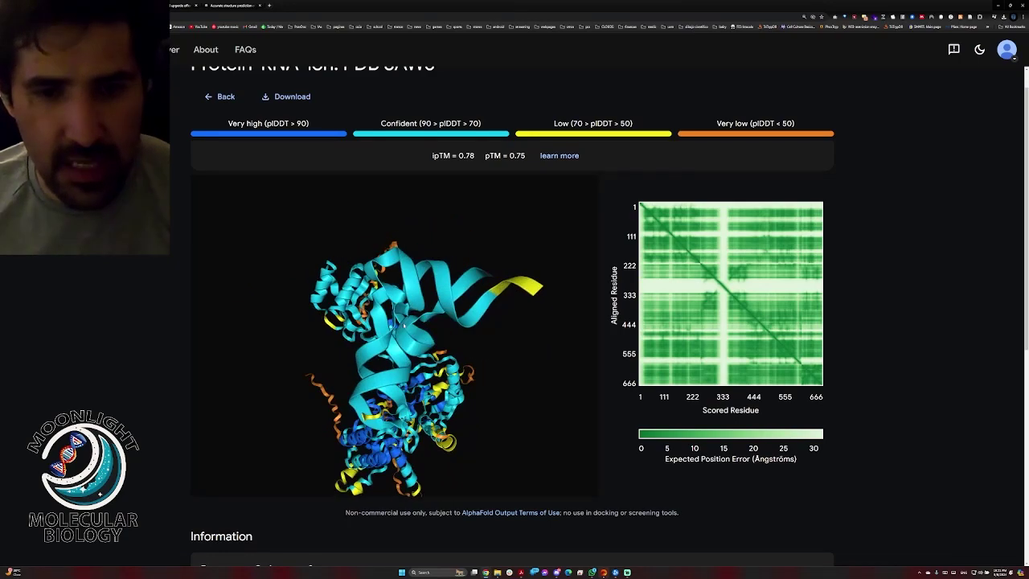
{"action": "scroll", "coordinate": [371, 326], "scroll_direction": "up", "scroll_amount": 1}
{"action": "scroll", "coordinate": [372, 326], "scroll_direction": "down", "scroll_amount": 2}
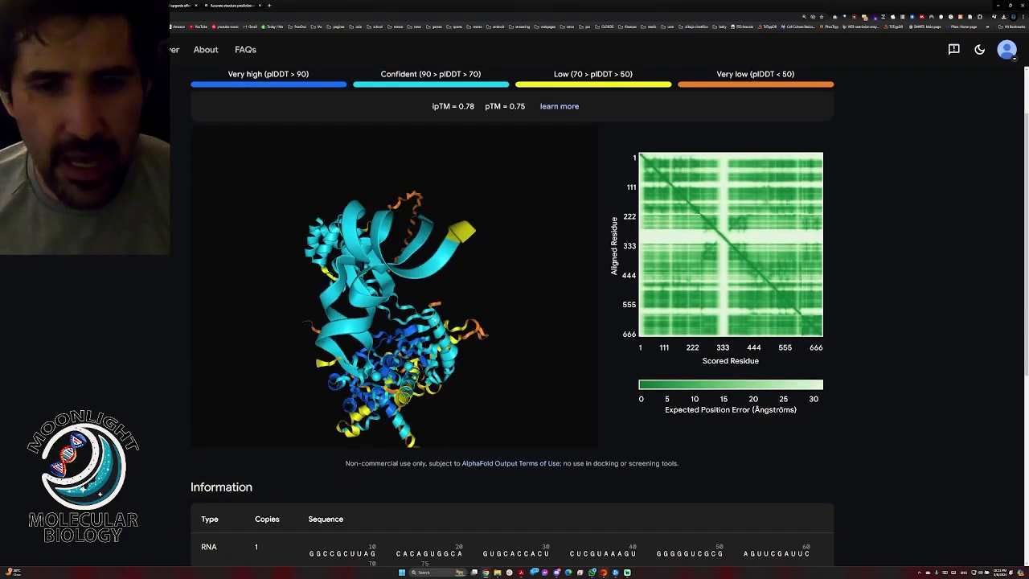
{"action": "left_click_drag", "start_coordinate": [387, 319], "coordinate": [402, 321]}
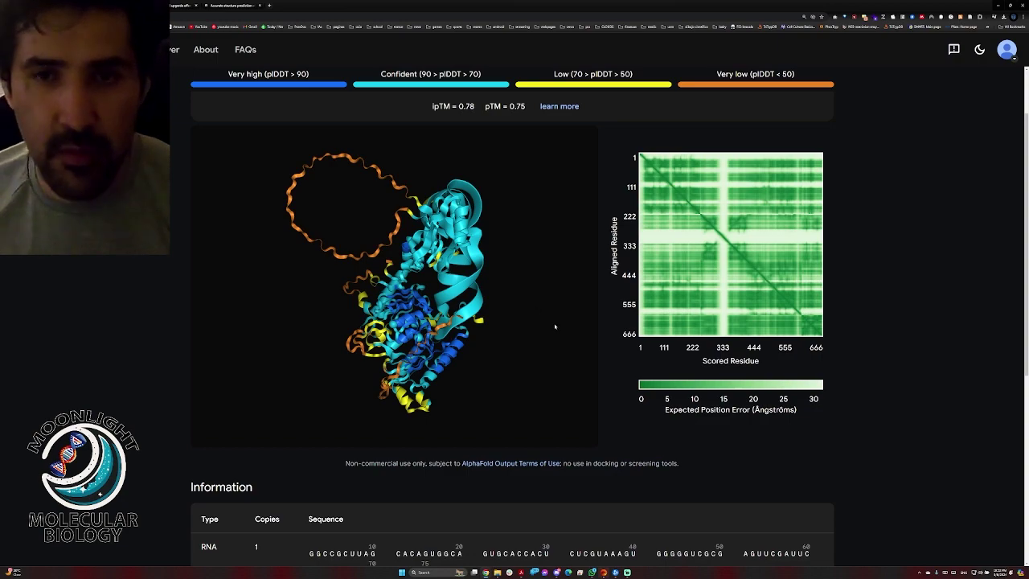
{"action": "left_click_drag", "start_coordinate": [468, 277], "coordinate": [361, 296]}
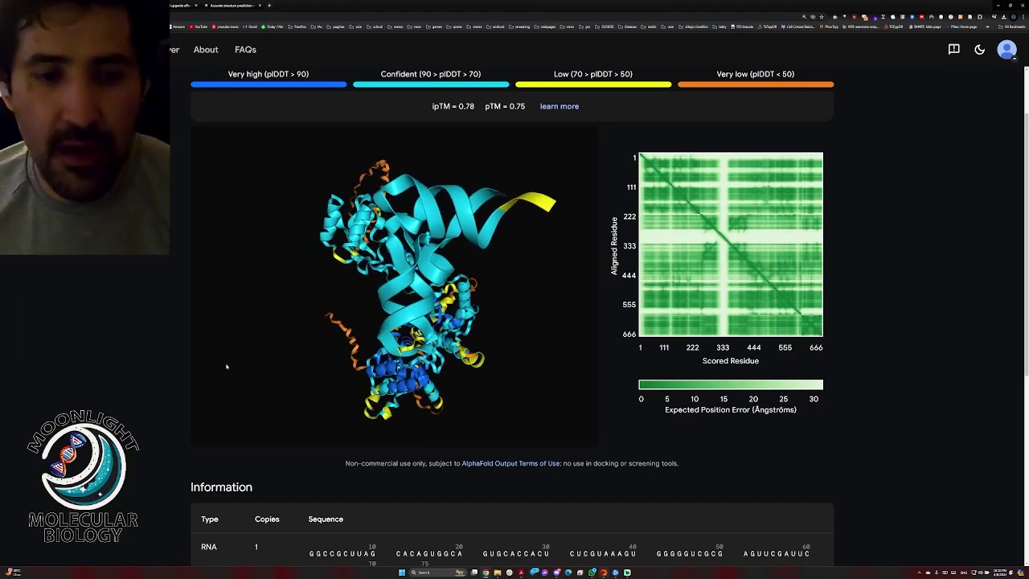
Return to the example list, open Protein-Glycan-Ion: PDB 7BBV and read its protein sequence, PTMs and ion entry.
{"action": "scroll", "coordinate": [241, 362], "scroll_direction": "down", "scroll_amount": 3}
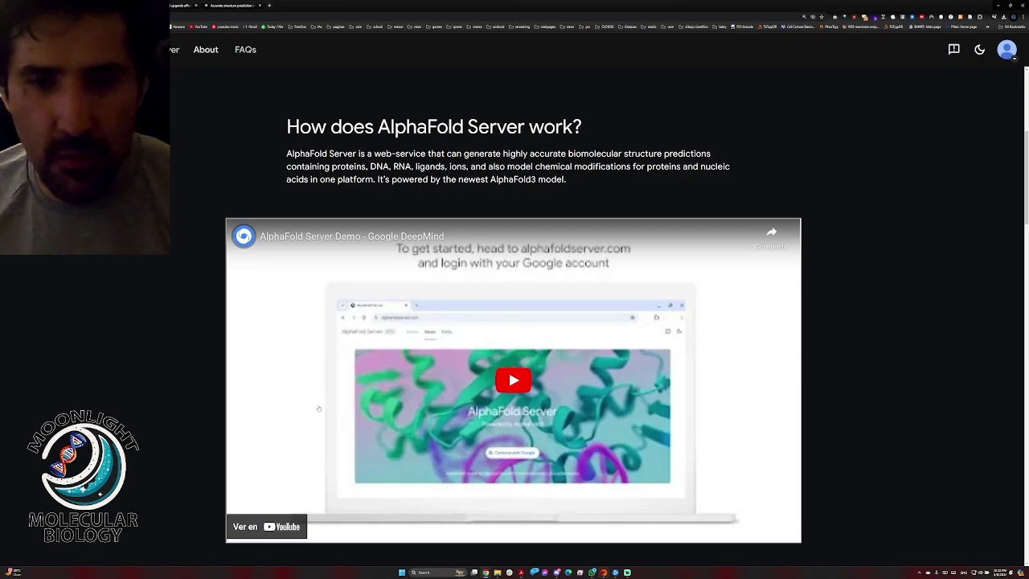
{"action": "scroll", "coordinate": [330, 369], "scroll_direction": "down", "scroll_amount": 5}
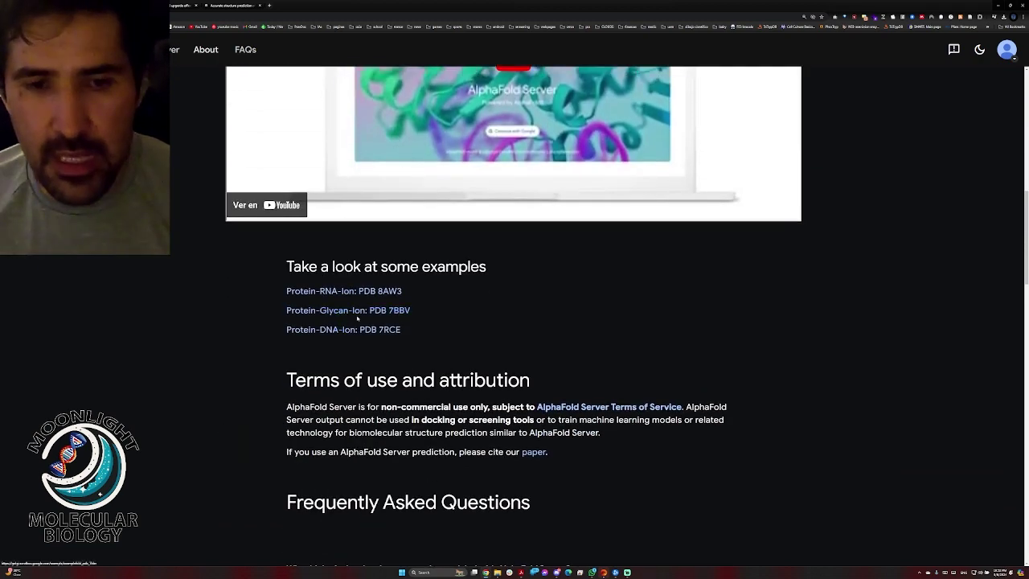
{"action": "left_click", "coordinate": [358, 312]}
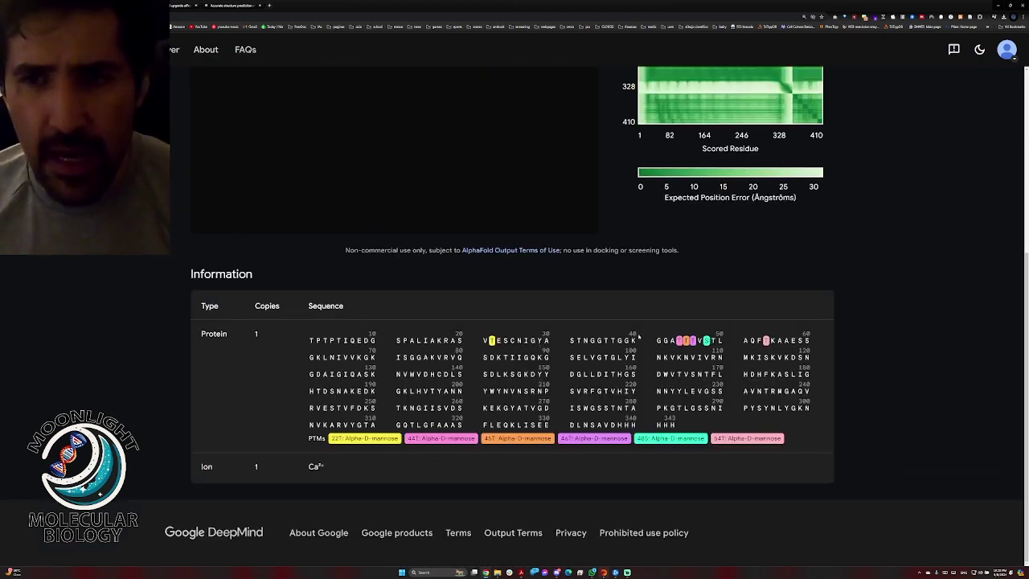
{"action": "scroll", "coordinate": [463, 285], "scroll_direction": "down", "scroll_amount": 1}
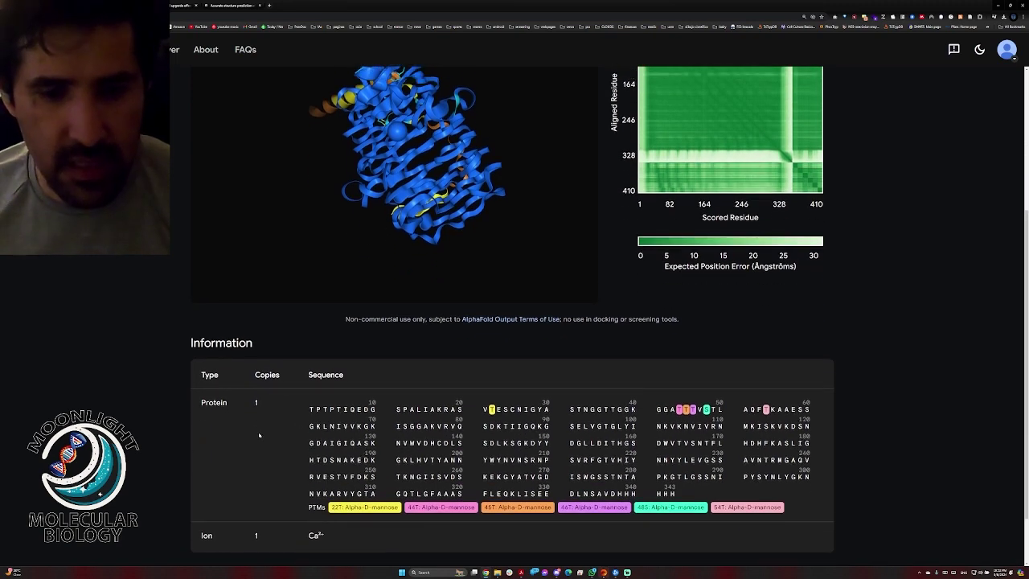
{"action": "scroll", "coordinate": [258, 418], "scroll_direction": "up", "scroll_amount": 1}
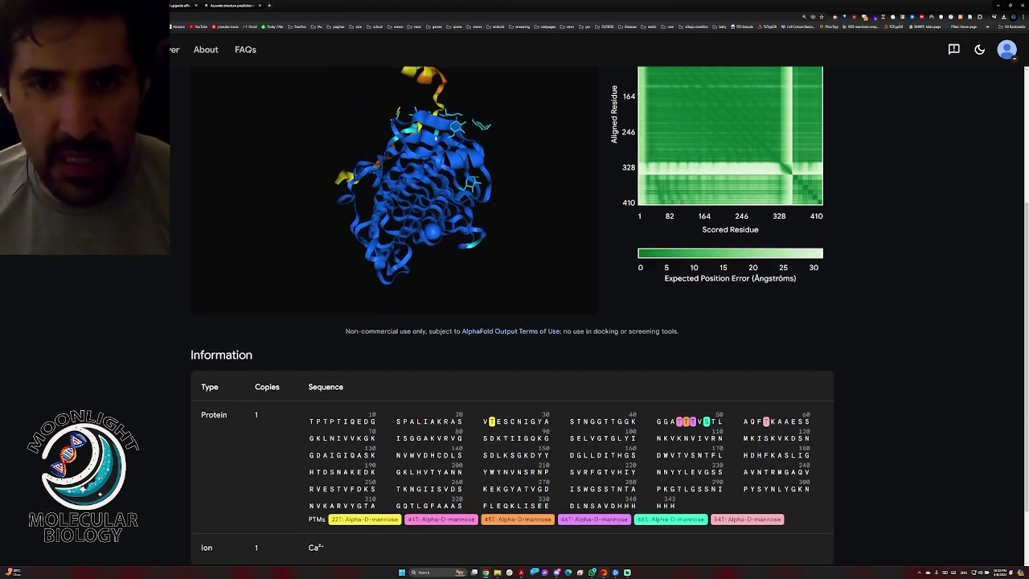
Rotate the predicted 7BBV structure to view the protein and its attached glycans.
{"action": "scroll", "coordinate": [471, 152], "scroll_direction": "up", "scroll_amount": 3}
{"action": "left_click_drag", "start_coordinate": [466, 247], "coordinate": [435, 299]}
{"action": "scroll", "coordinate": [435, 299], "scroll_direction": "up", "scroll_amount": 1}
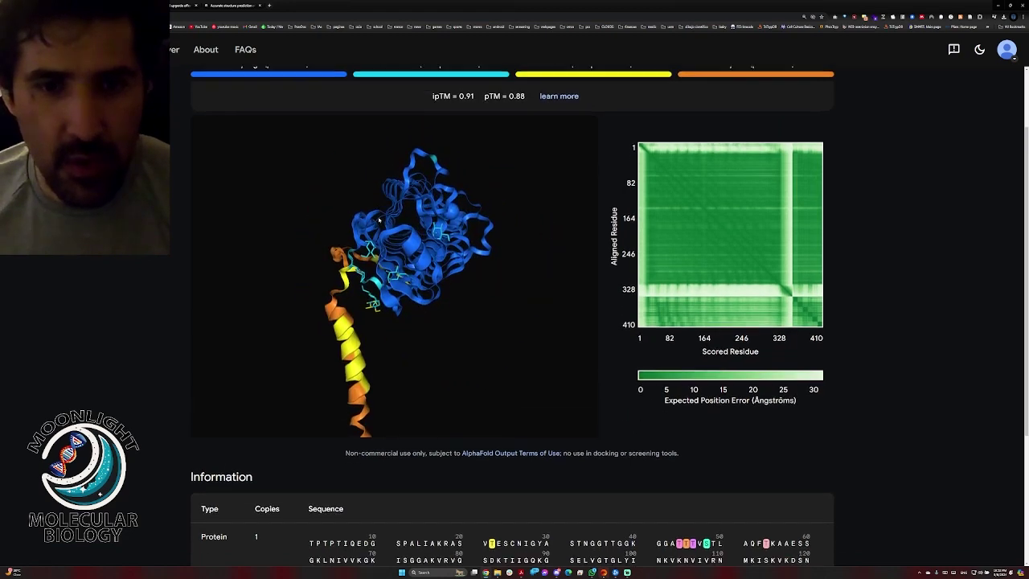
{"action": "scroll", "coordinate": [435, 299], "scroll_direction": "down", "scroll_amount": 1}
Enlarge the page to 300%, rotate the 7BBV structure for closer inspection and reduce the page zoom to 175%.
{"action": "key", "text": "ctrl+plus"}
{"action": "key", "text": "ctrl+plus"}
{"action": "key", "text": "ctrl+plus"}
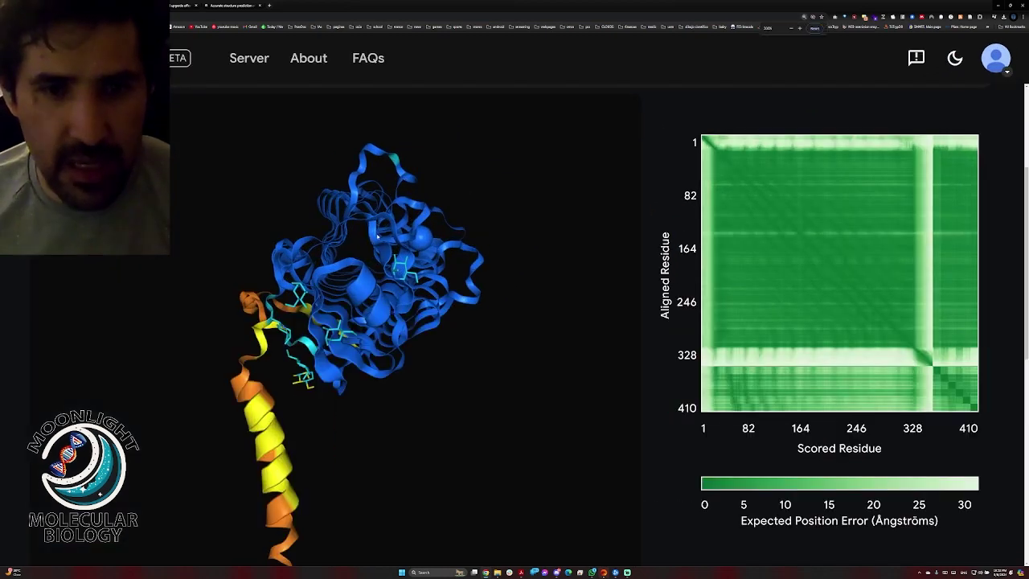
{"action": "left_click_drag", "start_coordinate": [377, 233], "coordinate": [304, 277]}
{"action": "left_click_drag", "start_coordinate": [439, 294], "coordinate": [377, 313]}
{"action": "key", "text": "ctrl+minus"}
{"action": "key", "text": "ctrl+minus"}
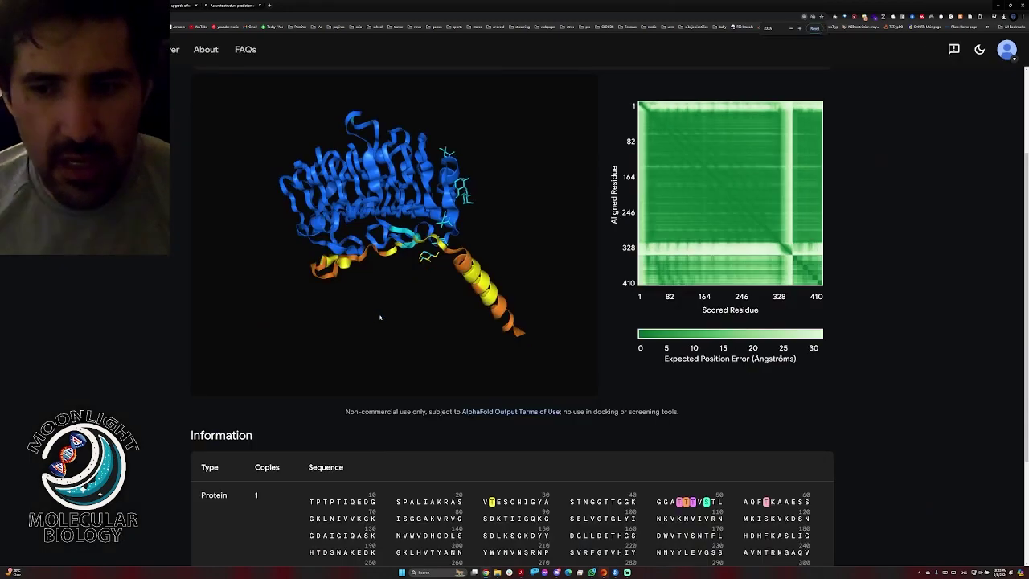
{"action": "key", "text": "ctrl+minus"}
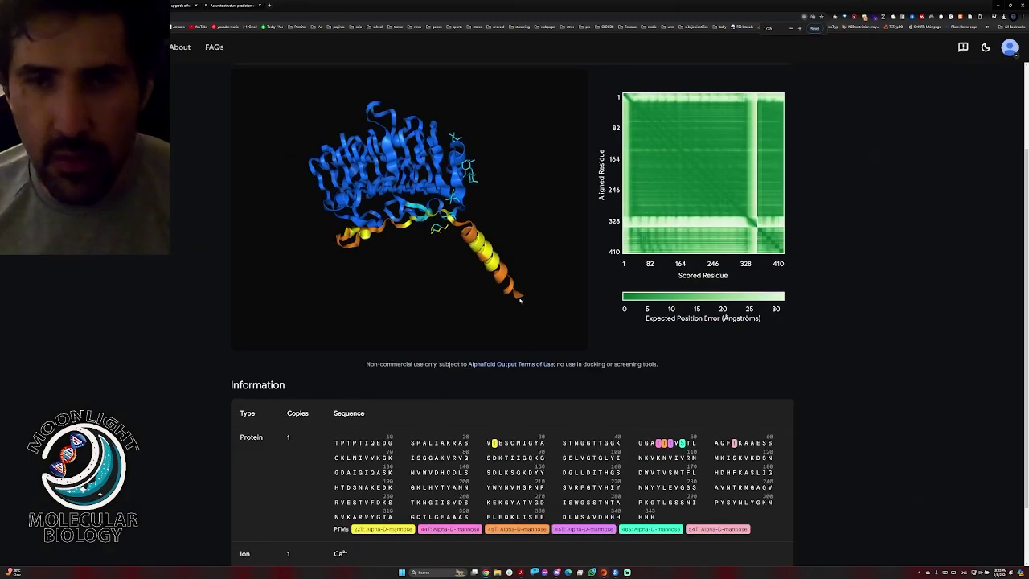
Switch to the Nature news article "Major AlphaFold upgrade offers boost for drug discovery" and look over its opening sections.
{"action": "scroll", "coordinate": [226, 471], "scroll_direction": "down", "scroll_amount": 2}
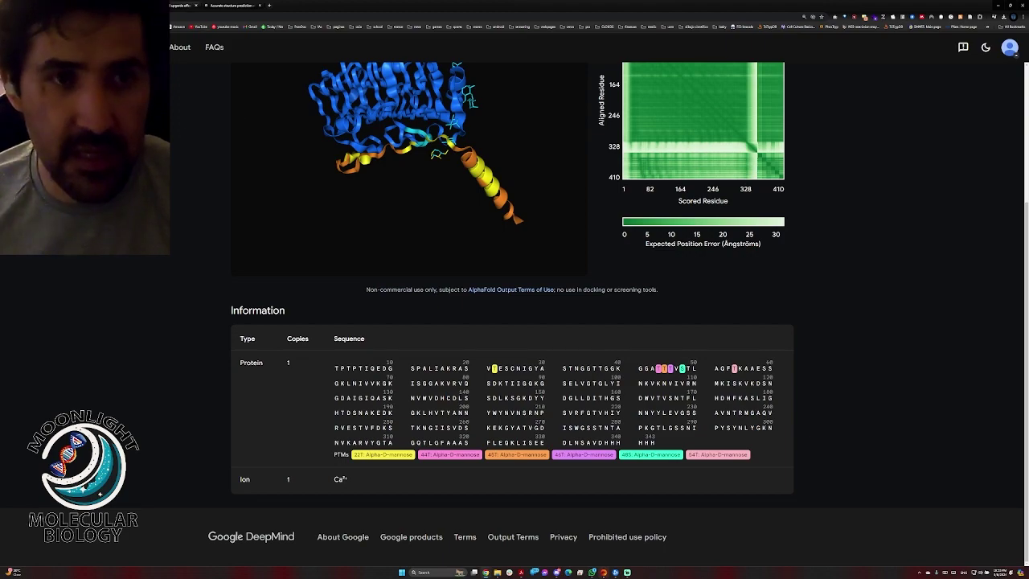
{"action": "left_click", "coordinate": [181, 5]}
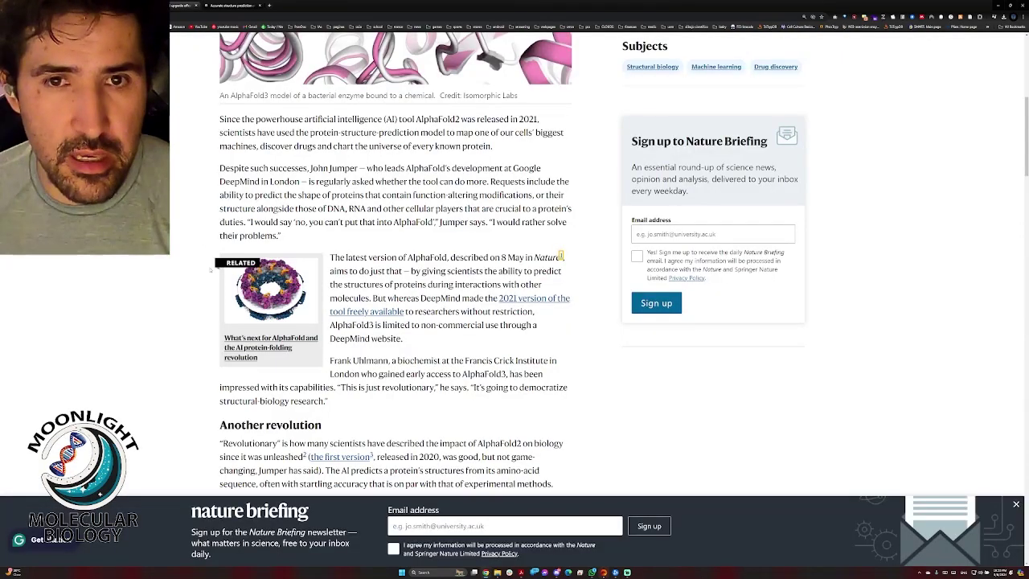
{"action": "scroll", "coordinate": [562, 256], "scroll_direction": "up", "scroll_amount": 8}
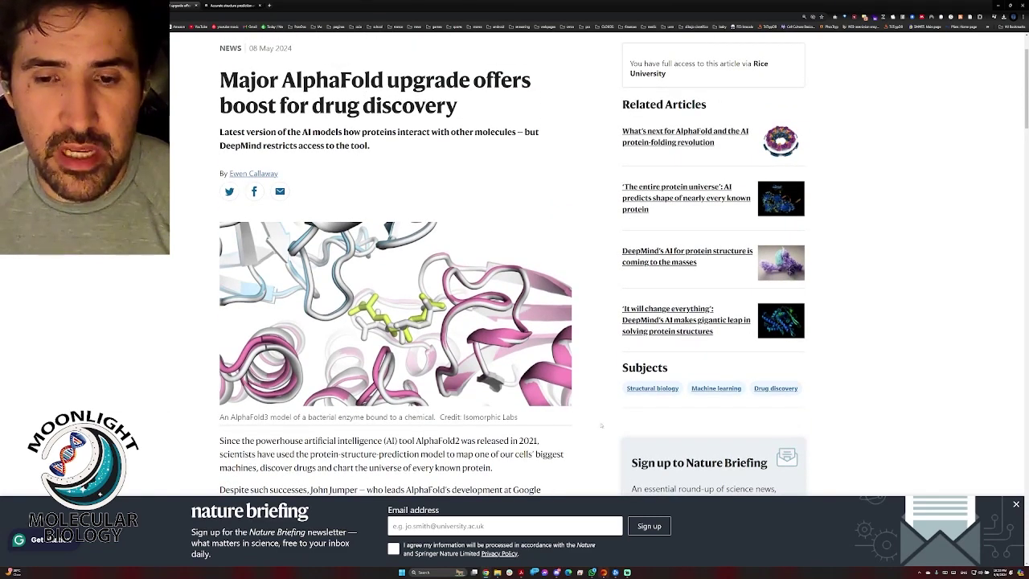
{"action": "scroll", "coordinate": [599, 426], "scroll_direction": "down", "scroll_amount": 5}
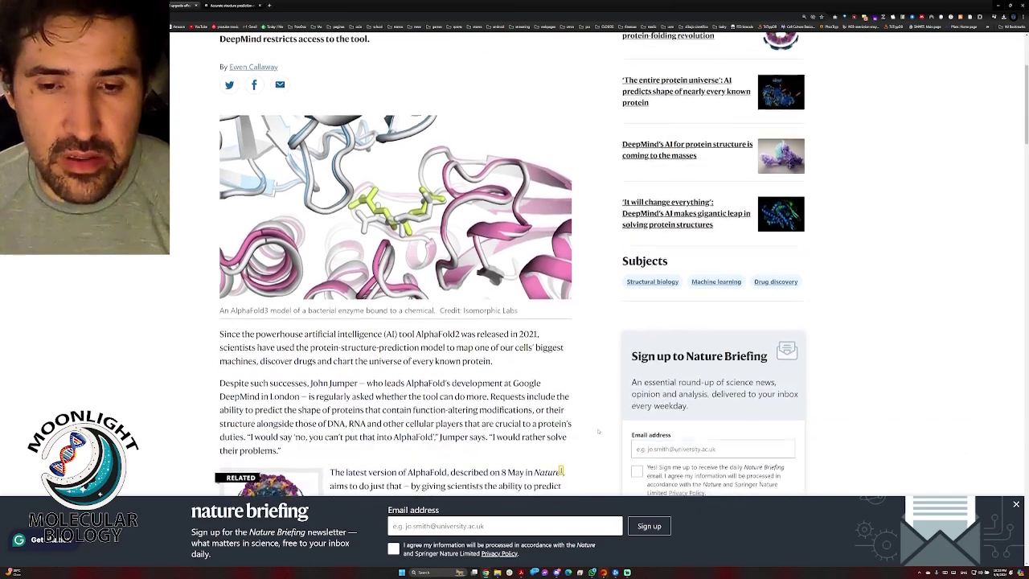
{"action": "scroll", "coordinate": [599, 432], "scroll_direction": "down", "scroll_amount": 1}
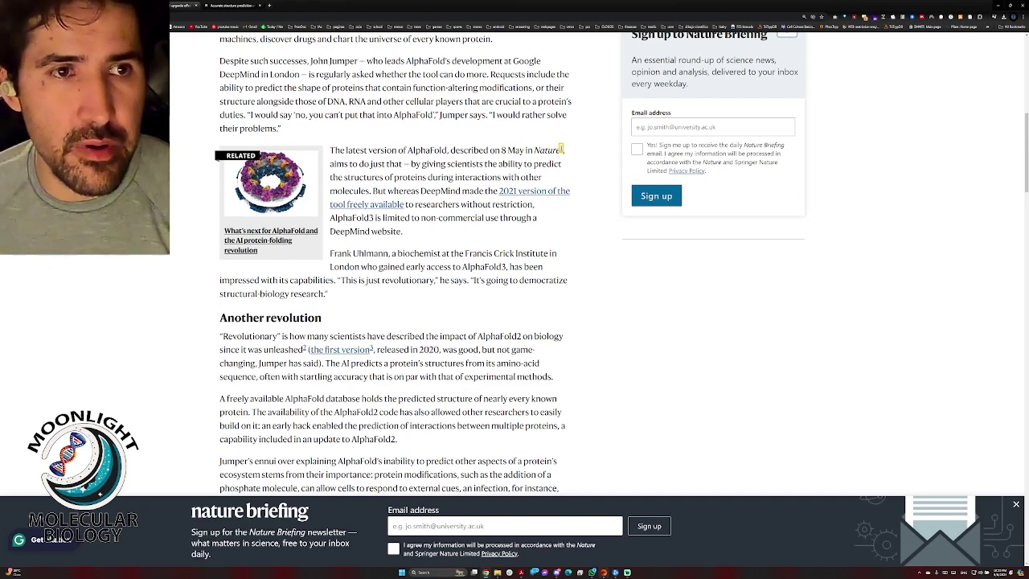
Return to AlphaFold Server, open the job submission page and view the molecule types offered for the first entity.
{"action": "key", "text": "super+d"}
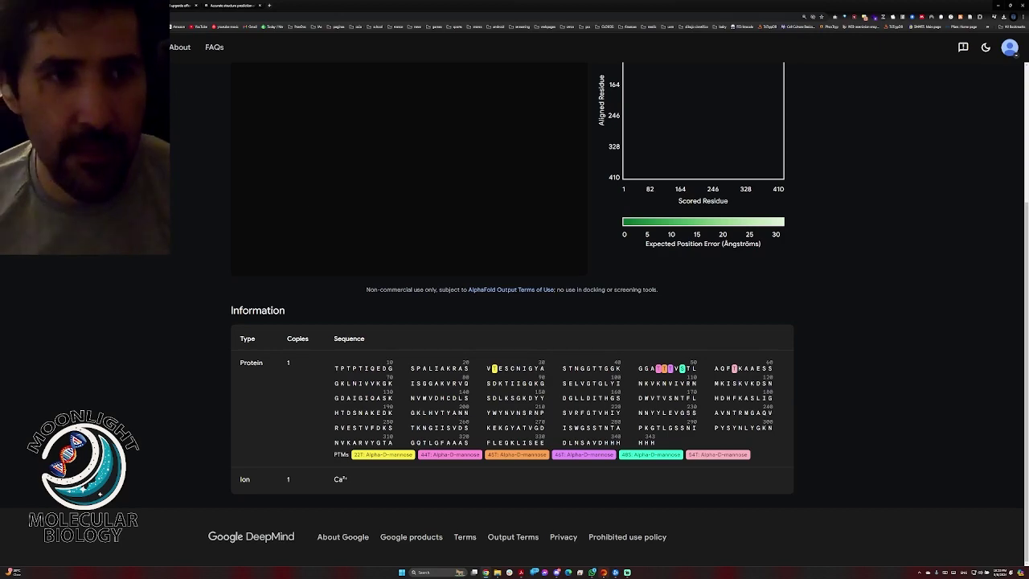
{"action": "left_click", "coordinate": [7, 17]}
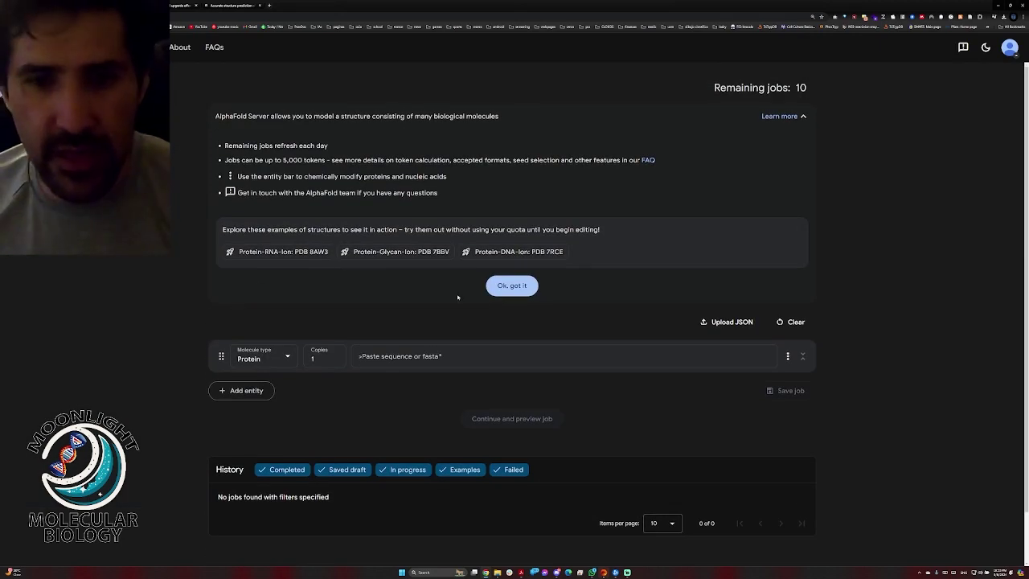
{"action": "left_click", "coordinate": [288, 365]}
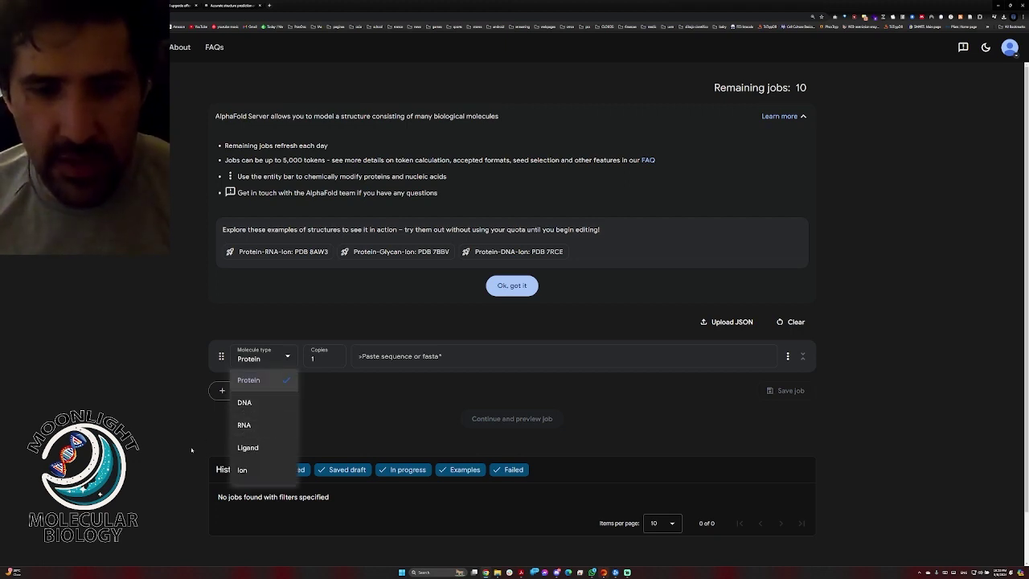
{"action": "left_click", "coordinate": [173, 425]}
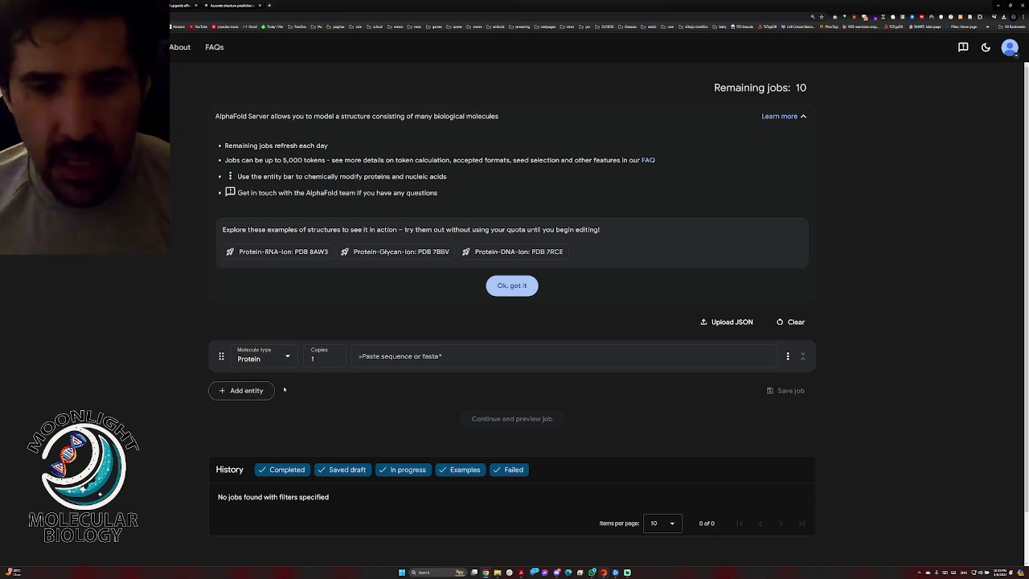
Add two more entities to the job so that it has three entity rows.
{"action": "left_click", "coordinate": [238, 392]}
{"action": "left_click", "coordinate": [246, 428]}
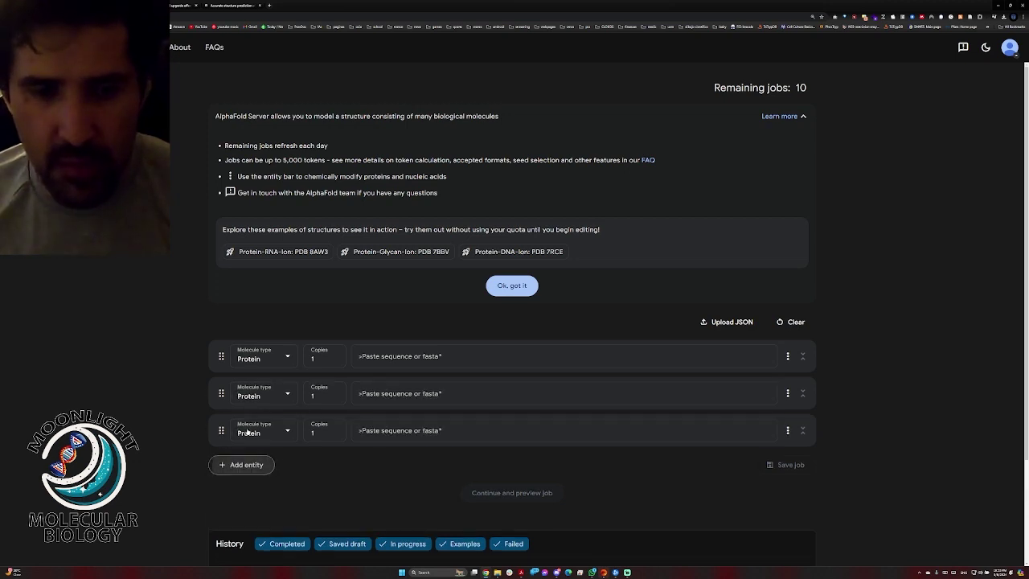
{"action": "scroll", "coordinate": [346, 340], "scroll_direction": "down", "scroll_amount": 1}
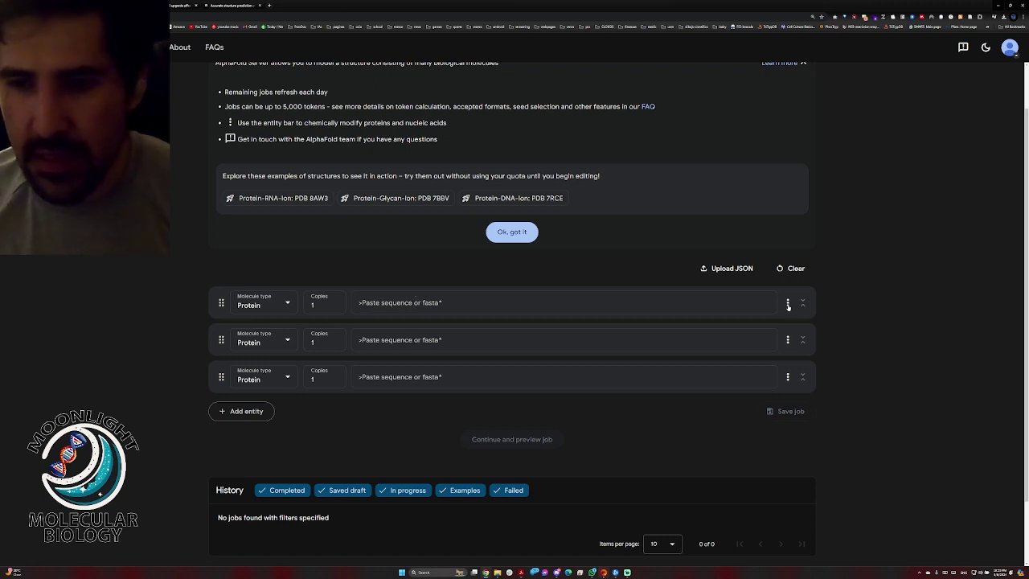
Set the first entity's molecule type to RNA and enter the sequence AUGCUAGCUACGUACGUACGUACGUACGUACGUACGUACGUGAC.
{"action": "left_click", "coordinate": [280, 304]}
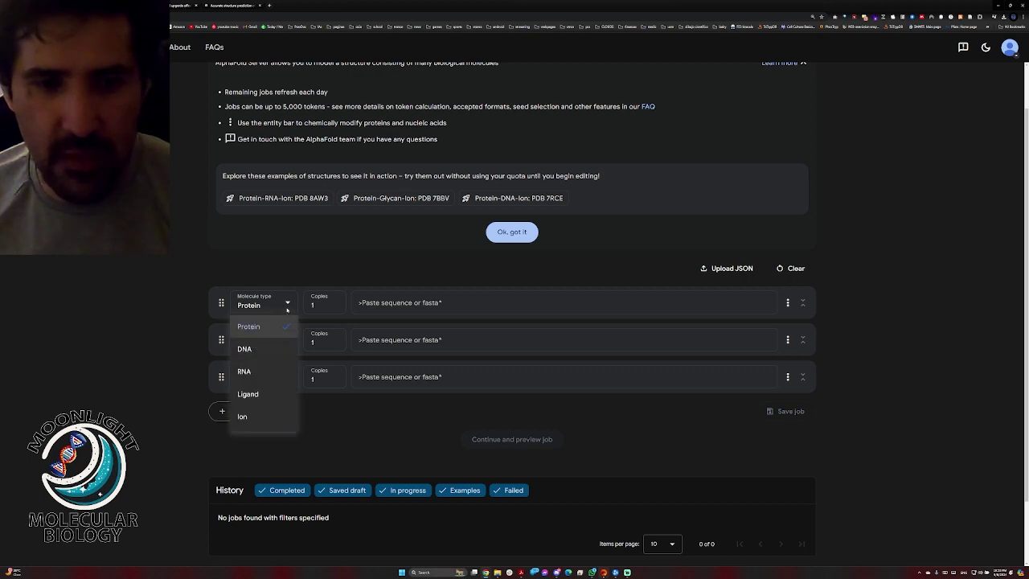
{"action": "left_click", "coordinate": [248, 372]}
{"action": "left_click", "coordinate": [442, 303]}
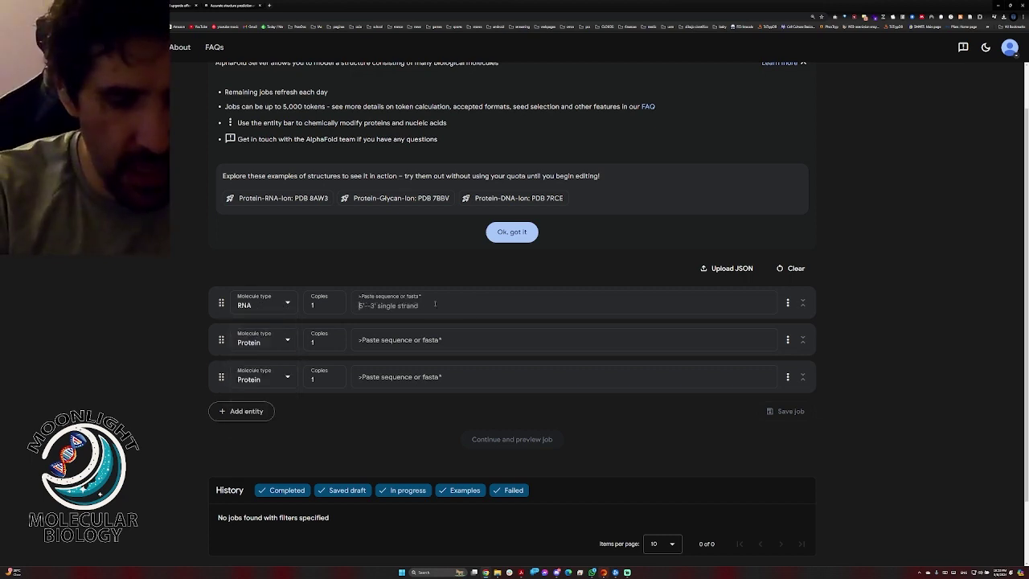
{"action": "type", "text": "AUGCUAGCUACGU"}
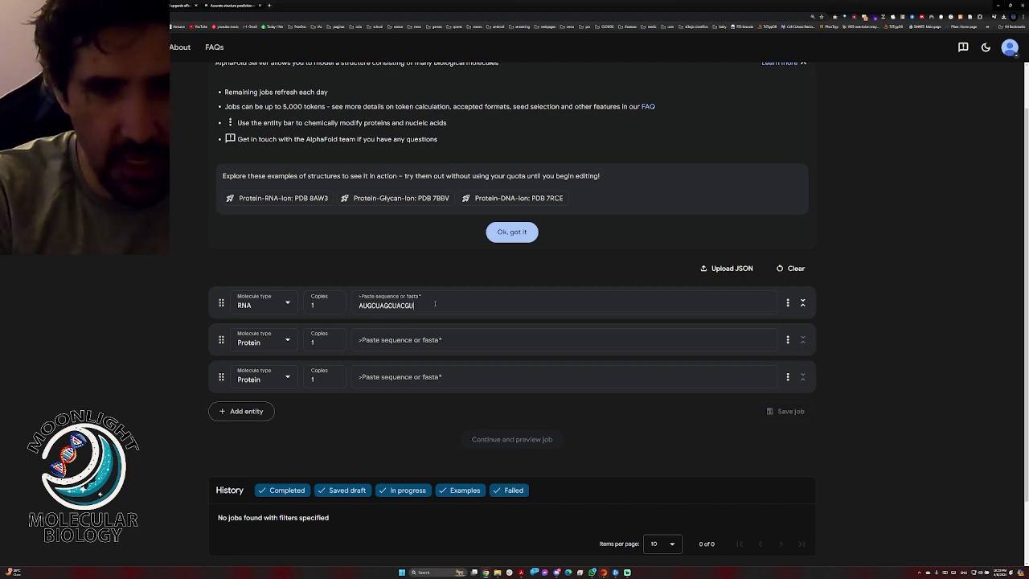
{"action": "type", "text": "ACGUACGUACGUACGUAC"}
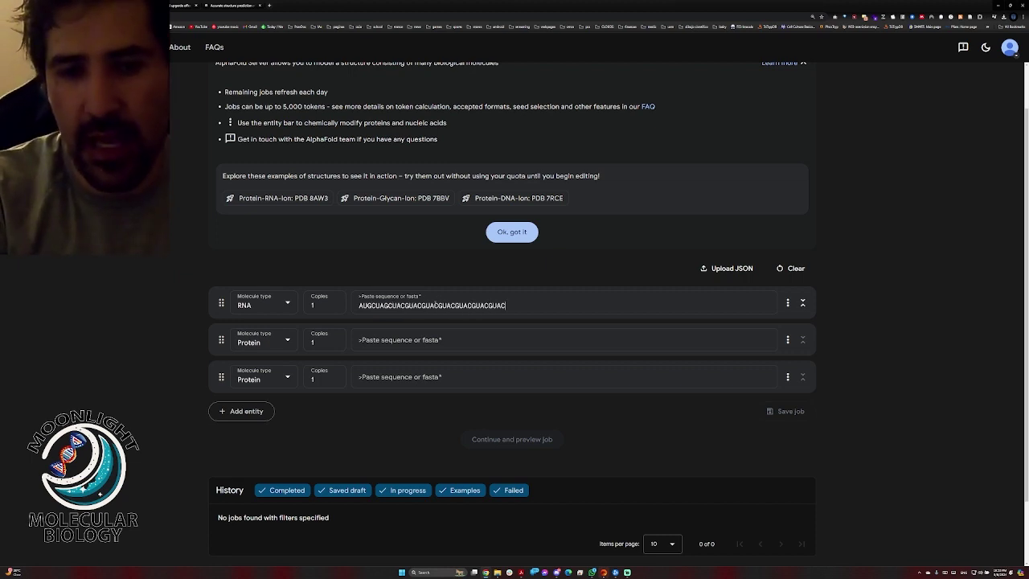
{"action": "type", "text": "GUACGUGAC"}
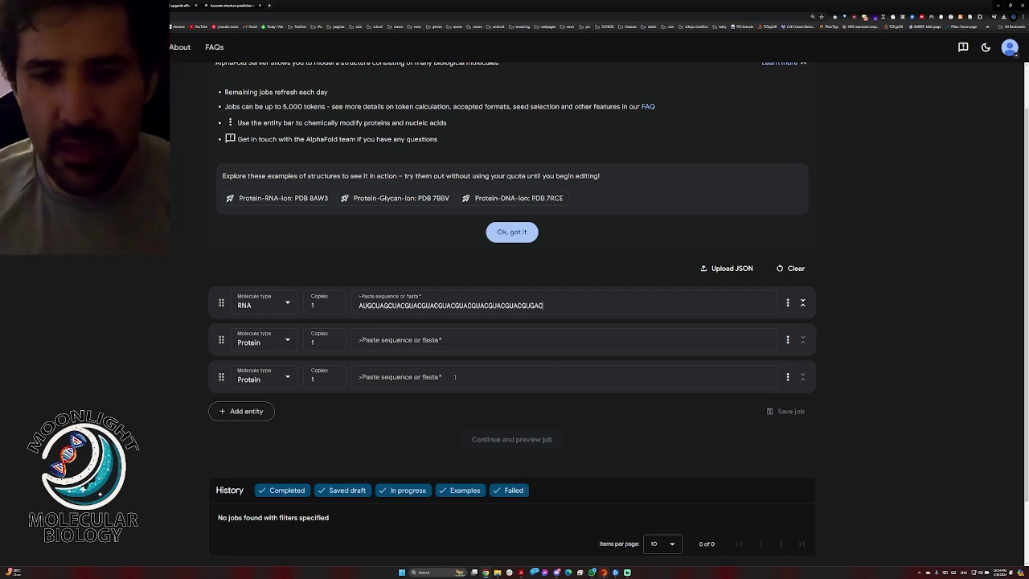
Add a fourth entity to the job, make it an ion and choose Zn²⁺.
{"action": "left_click", "coordinate": [436, 339]}
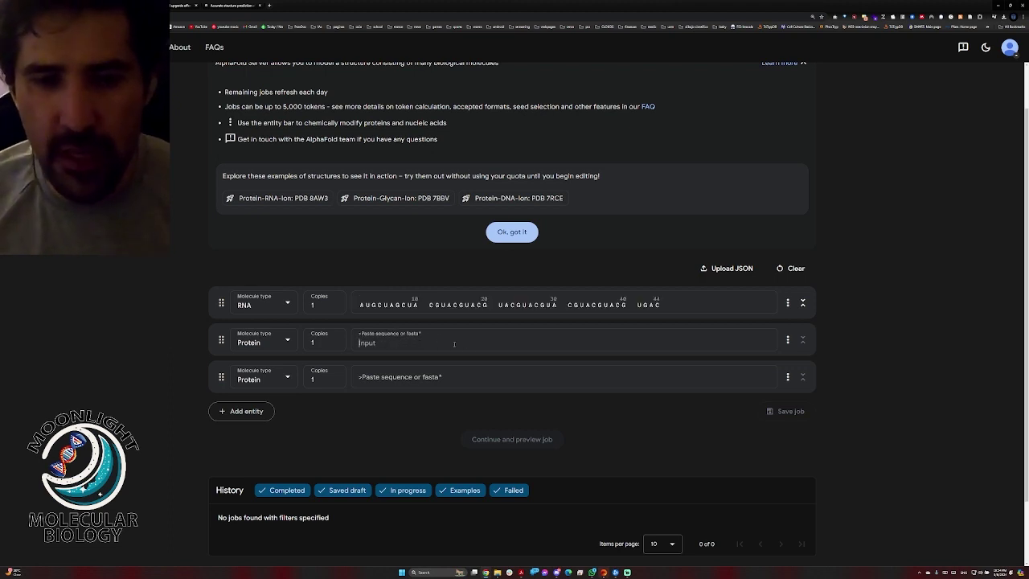
{"action": "left_click", "coordinate": [423, 376]}
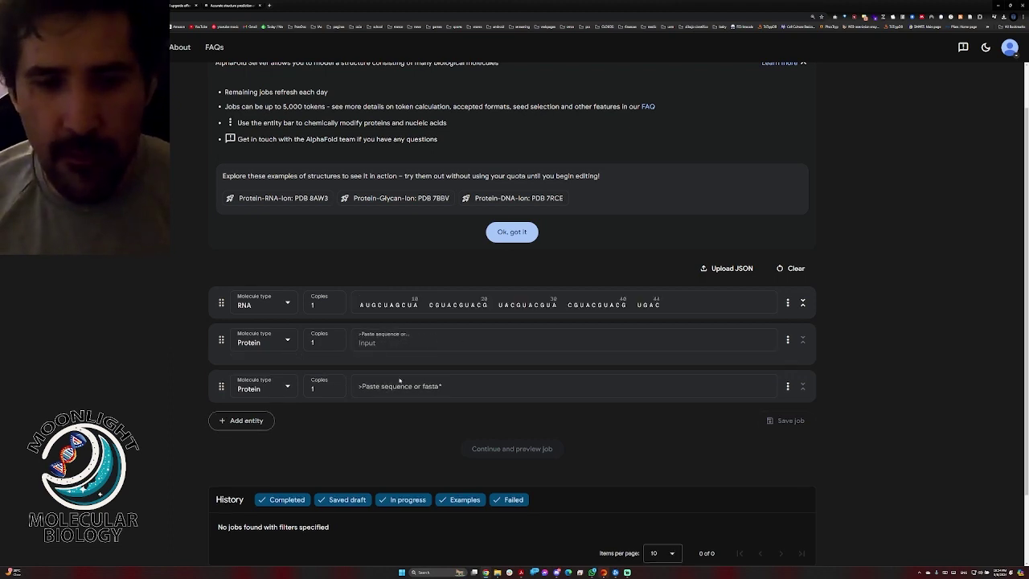
{"action": "left_click", "coordinate": [269, 427]}
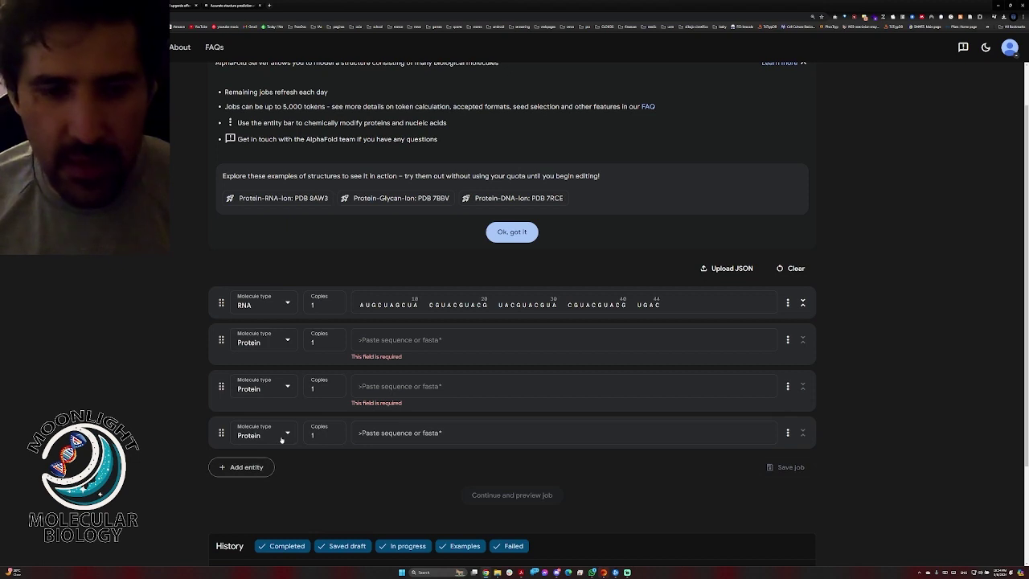
{"action": "left_click", "coordinate": [281, 439]}
{"action": "left_click", "coordinate": [259, 544]}
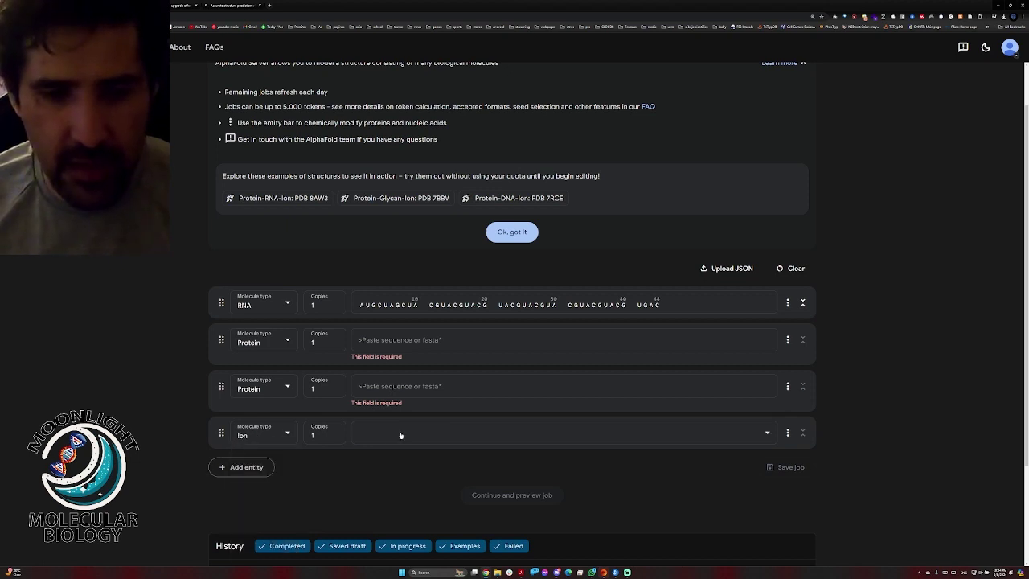
{"action": "left_click", "coordinate": [400, 435]}
{"action": "left_click", "coordinate": [383, 331]}
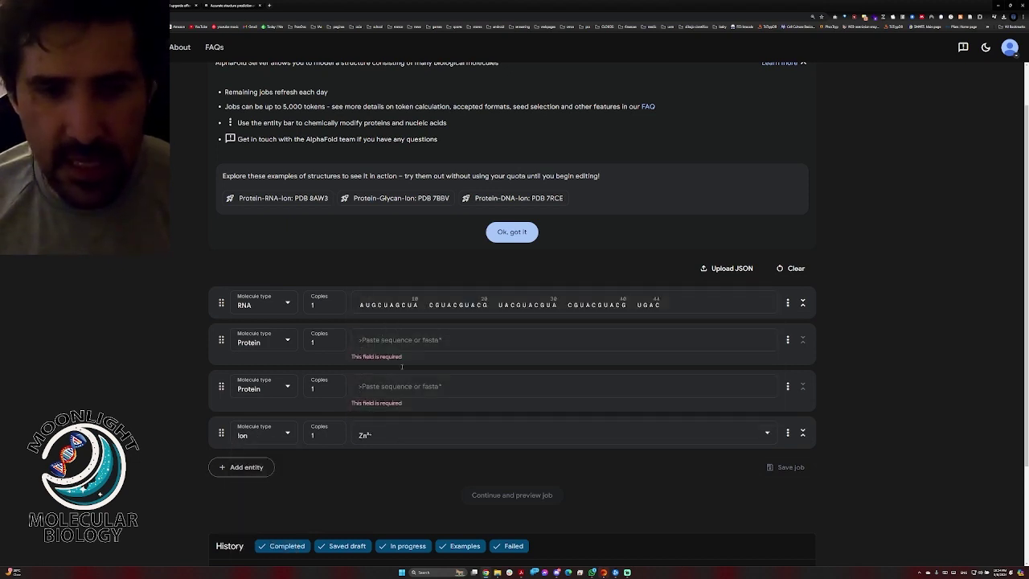
{"action": "scroll", "coordinate": [874, 452], "scroll_direction": "down", "scroll_amount": 2}
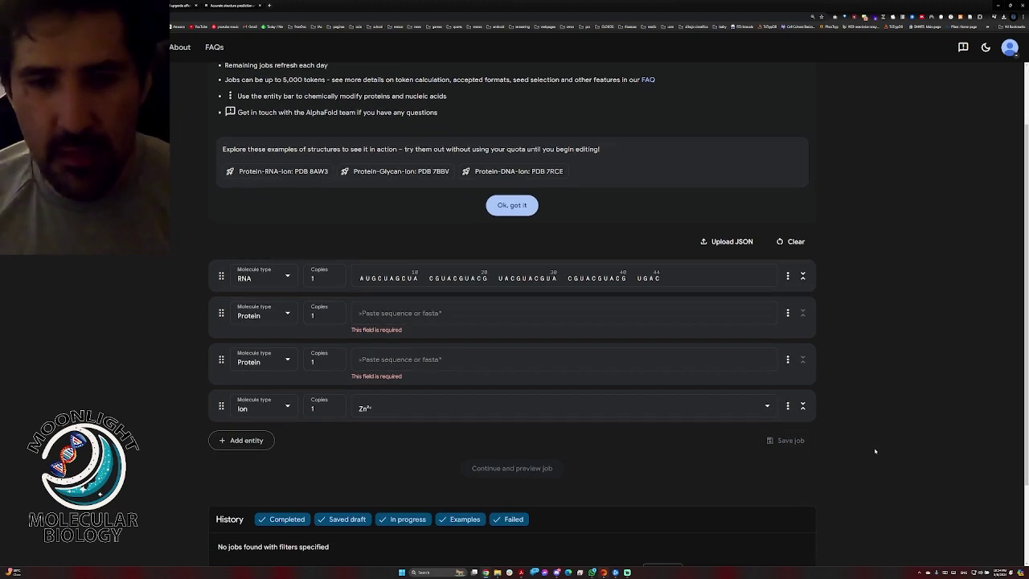
{"action": "scroll", "coordinate": [875, 453], "scroll_direction": "up", "scroll_amount": 2}
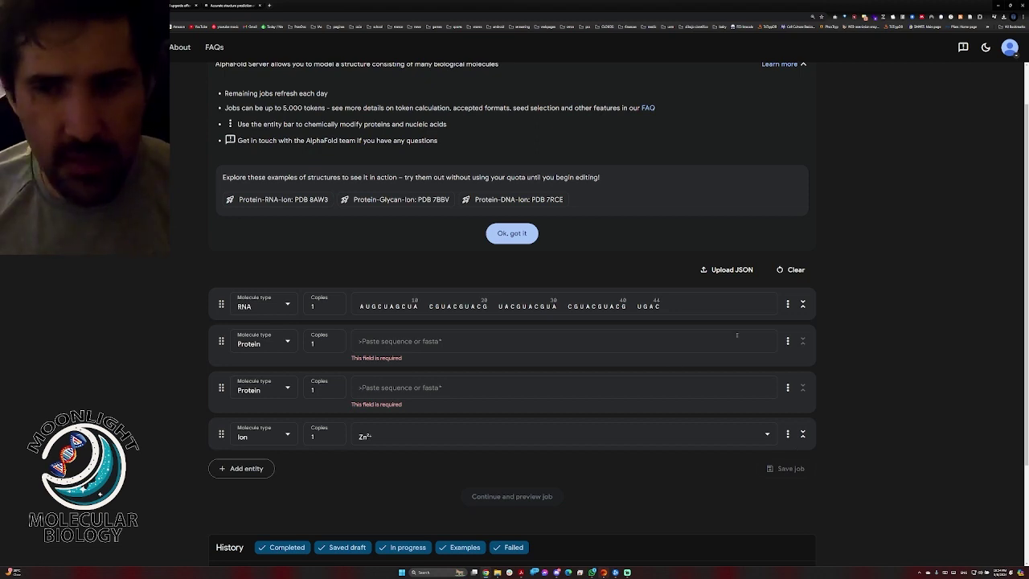
Clear all entities from the job and set the single blank entity's molecule type to RNA.
{"action": "left_click", "coordinate": [792, 271]}
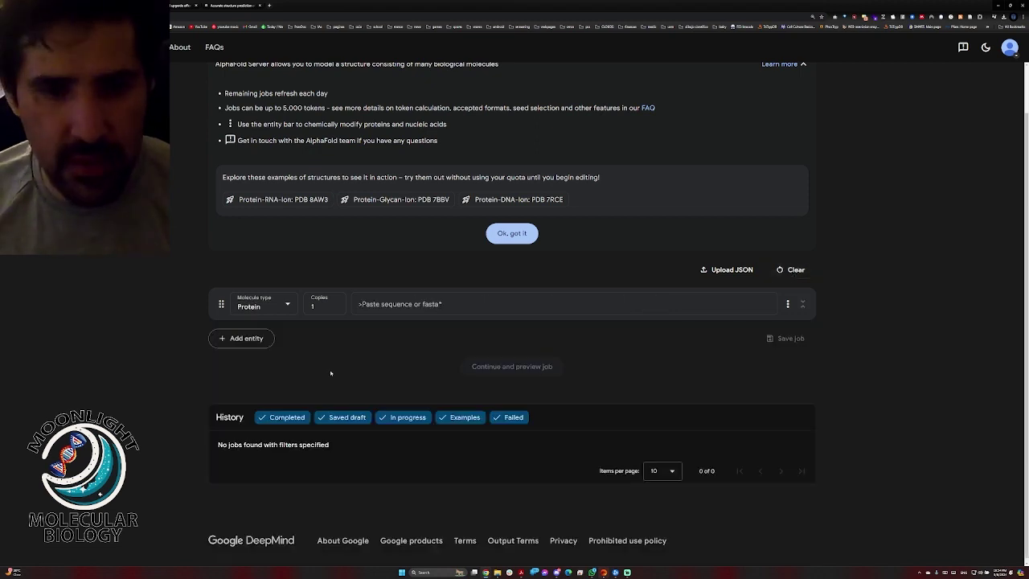
{"action": "left_click", "coordinate": [256, 311]}
{"action": "left_click", "coordinate": [254, 352]}
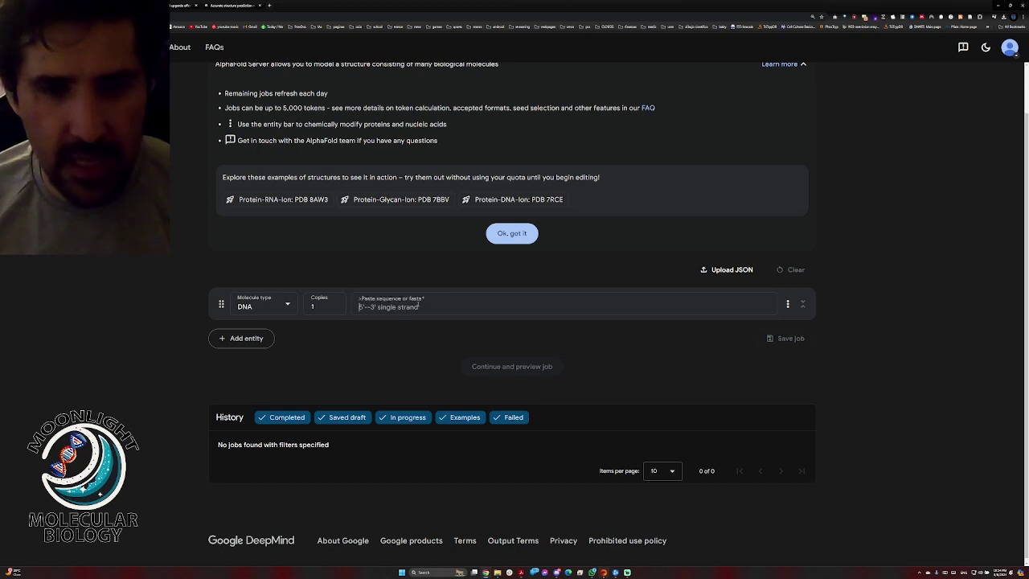
{"action": "left_click", "coordinate": [252, 315]}
{"action": "left_click", "coordinate": [269, 365]}
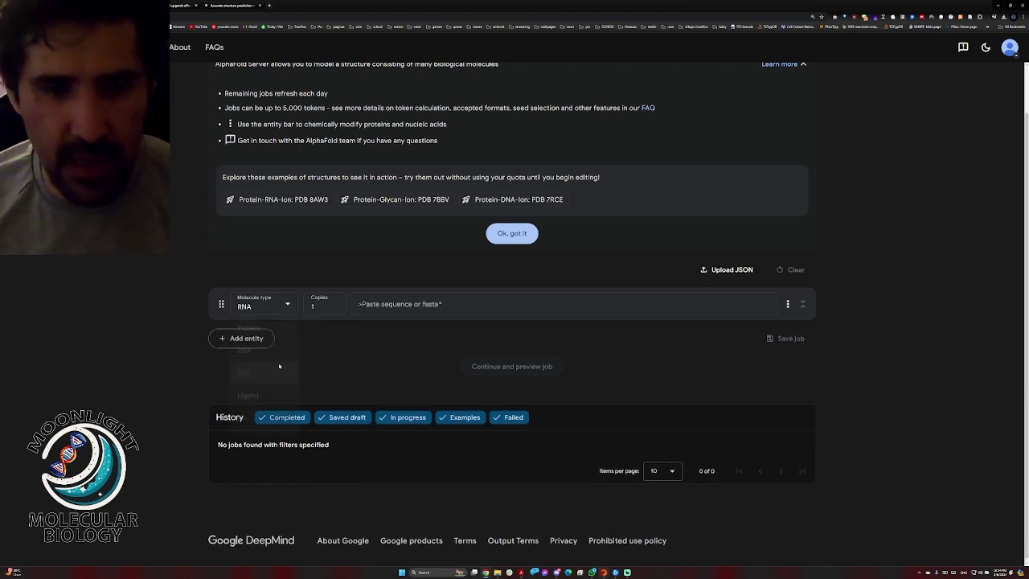
In a new browser tab, search Google for 5S rRNA, refining the query to "5s rna sequence".
{"action": "left_click", "coordinate": [270, 5]}
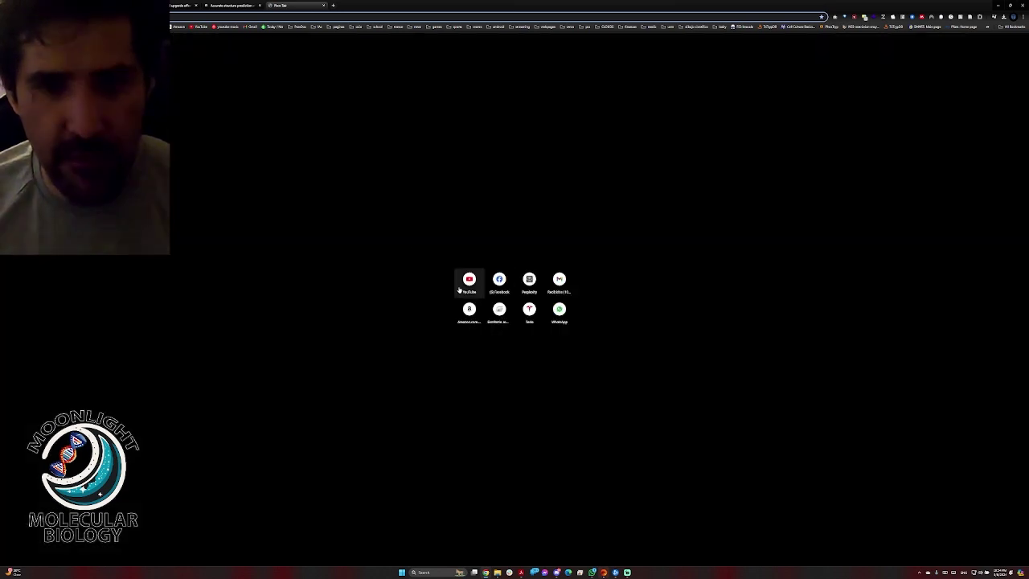
{"action": "left_click", "coordinate": [97, 27]}
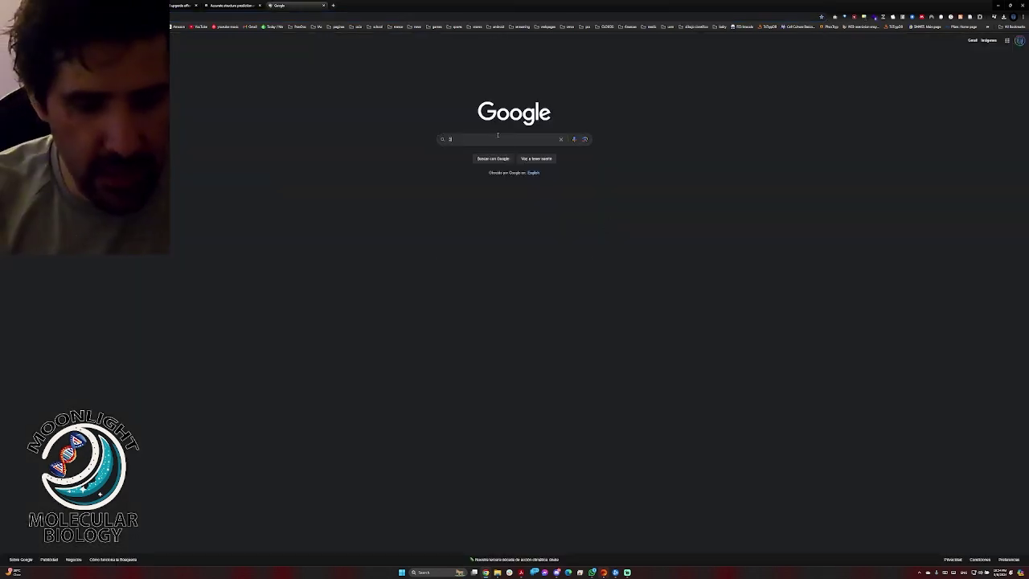
{"action": "type", "text": "5sRRN"}
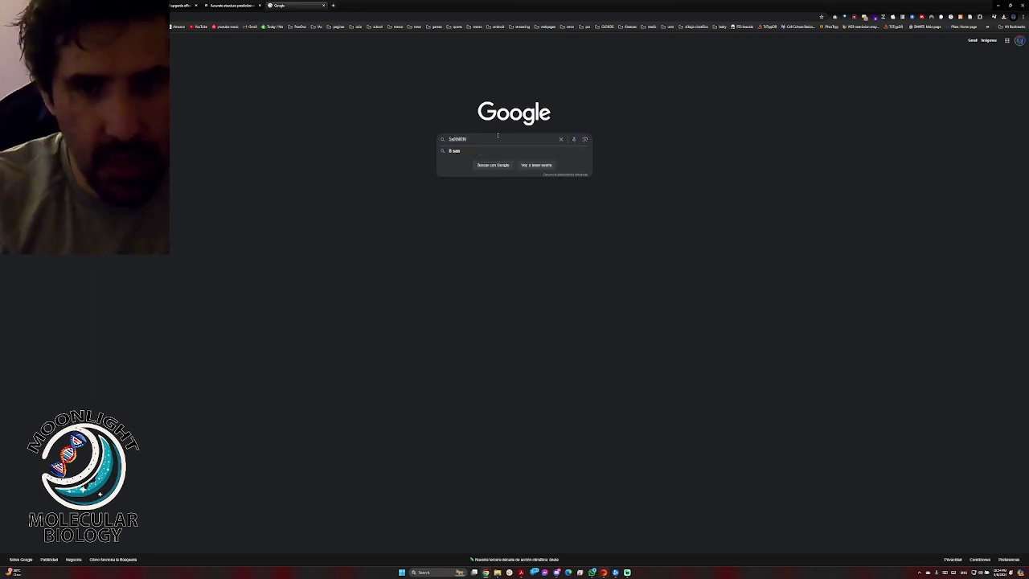
{"action": "type", "text": "A"}
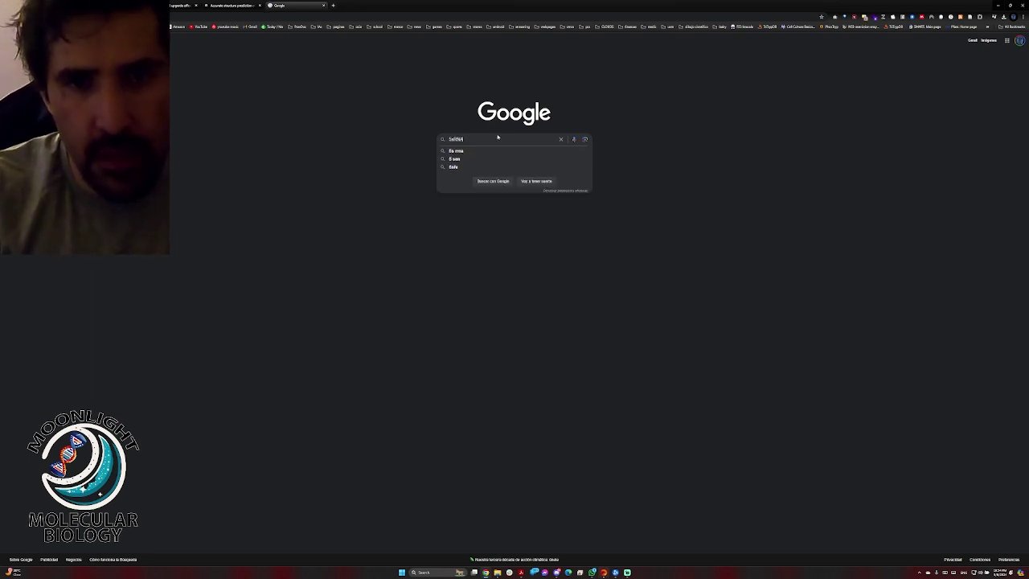
{"action": "key", "text": "Return"}
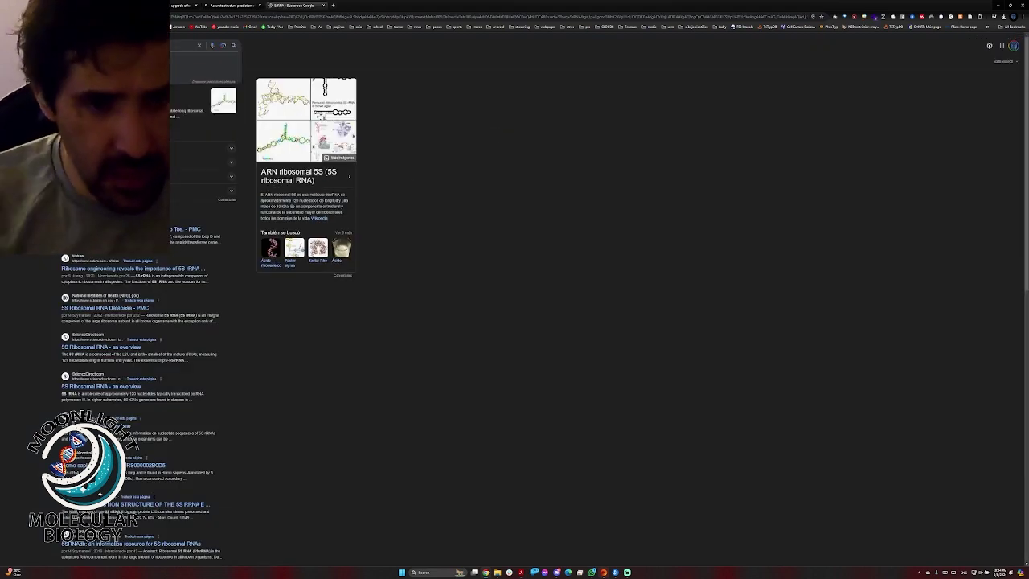
{"action": "key", "text": "Return"}
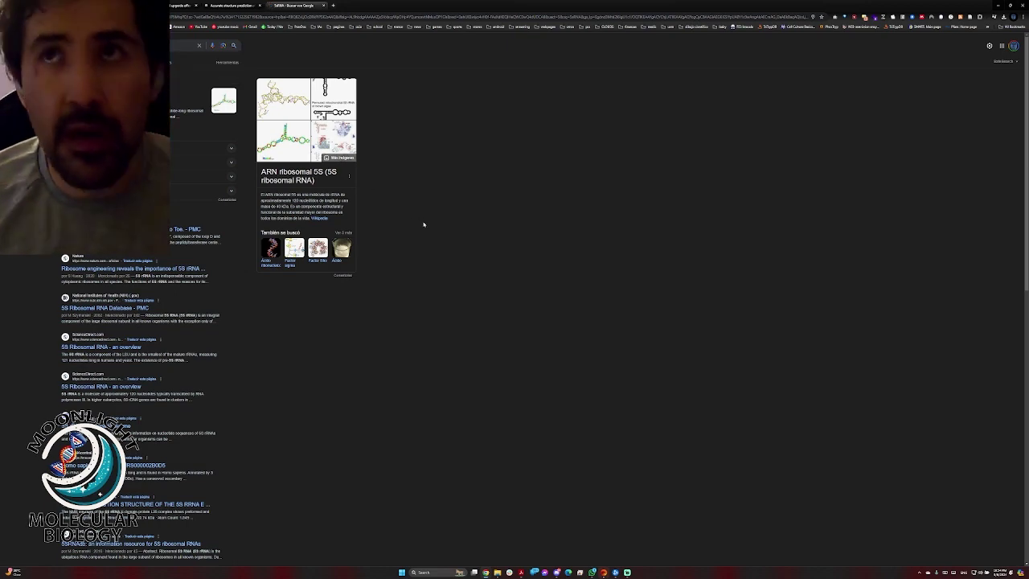
{"action": "scroll", "coordinate": [424, 246], "scroll_direction": "up", "scroll_amount": 7}
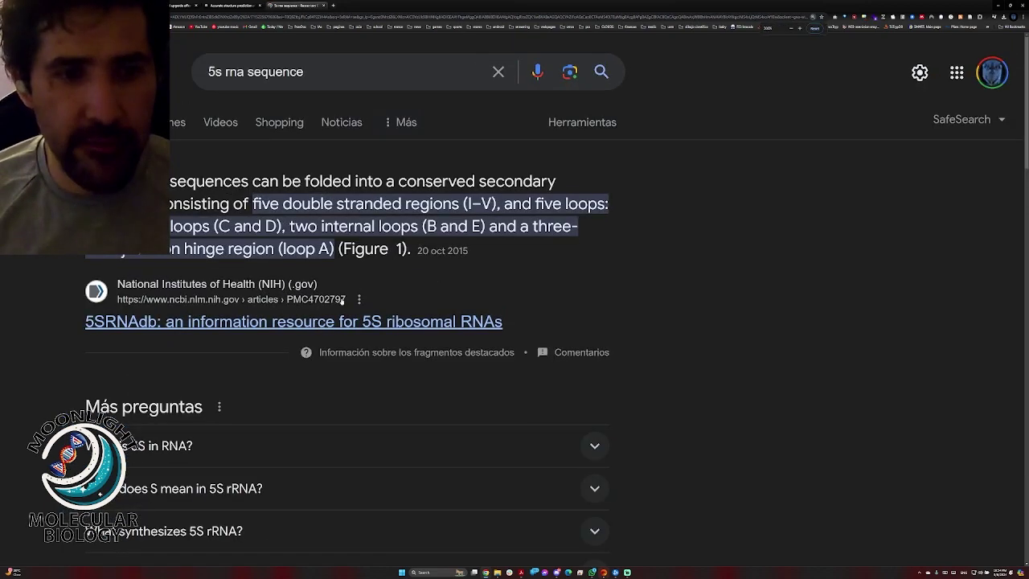
Open the article "5SRNAdb: an information resource for 5S ribosomal RNAs" and skim it for sequence data.
{"action": "scroll", "coordinate": [301, 375], "scroll_direction": "down", "scroll_amount": 2}
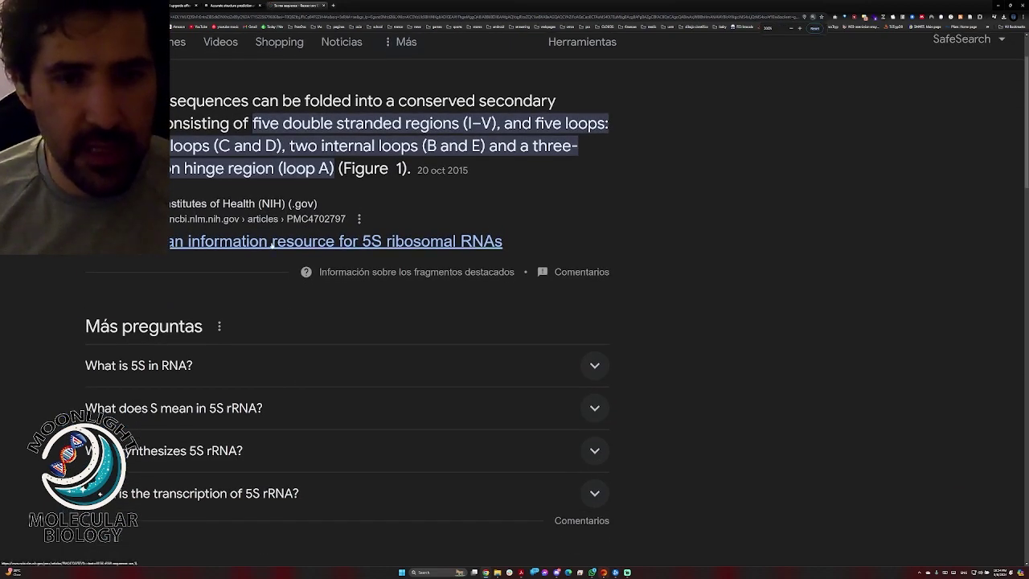
{"action": "left_click", "coordinate": [273, 242]}
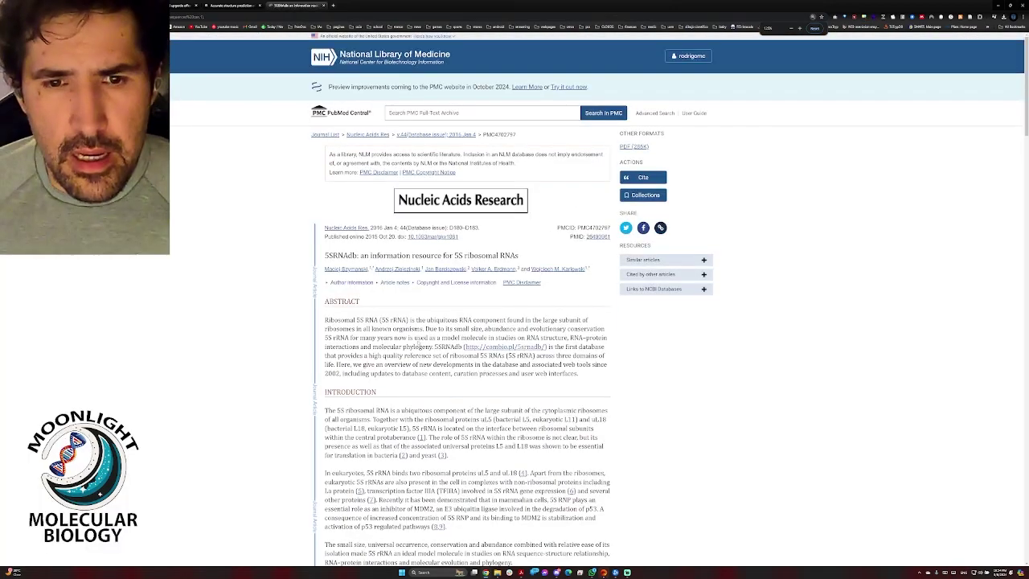
{"action": "scroll", "coordinate": [272, 244], "scroll_direction": "down", "scroll_amount": 2}
{"action": "scroll", "coordinate": [462, 299], "scroll_direction": "down", "scroll_amount": 5}
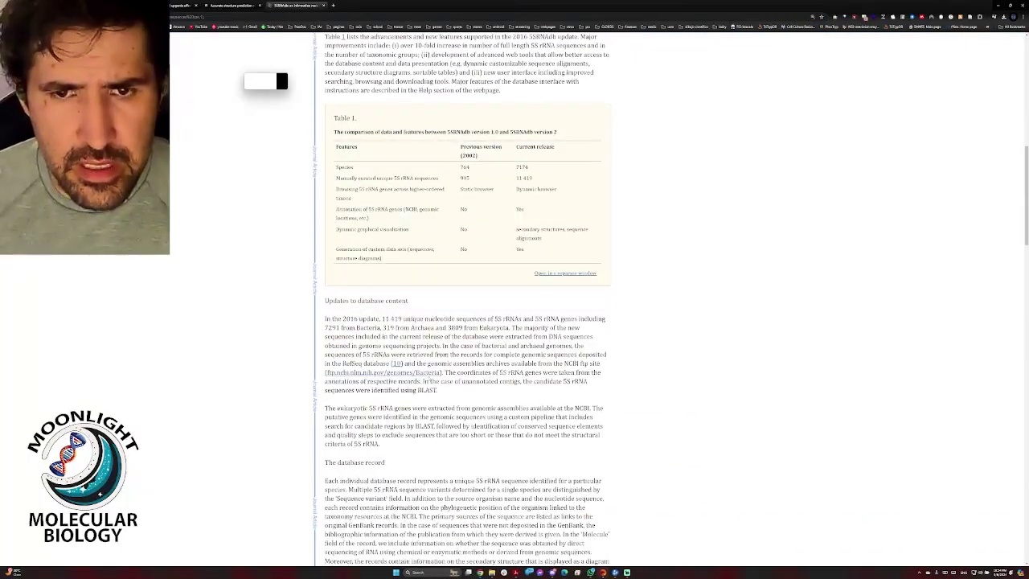
Return to the search results and open the RNAcentral entry for Homo sapiens 5S rRNA, URS000002B0D5.
{"action": "key", "text": "alt+Left"}
{"action": "scroll", "coordinate": [310, 393], "scroll_direction": "down", "scroll_amount": 3}
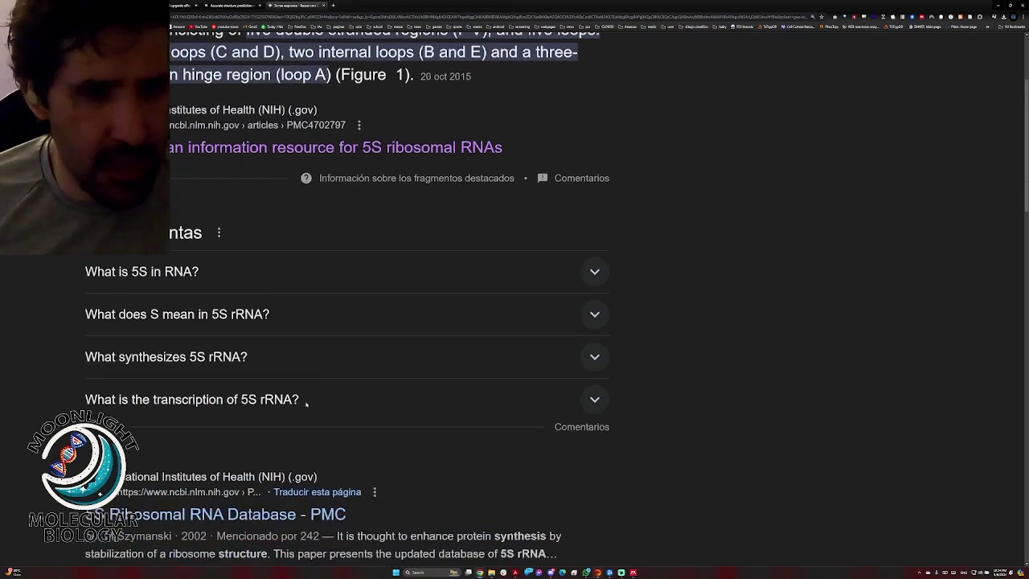
{"action": "scroll", "coordinate": [306, 404], "scroll_direction": "down", "scroll_amount": 2}
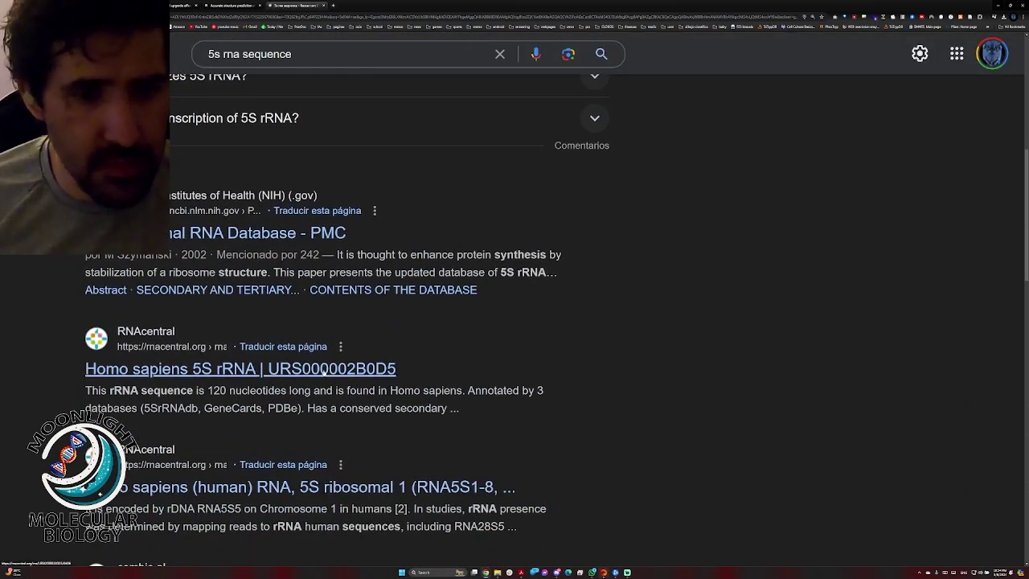
{"action": "left_click", "coordinate": [324, 370]}
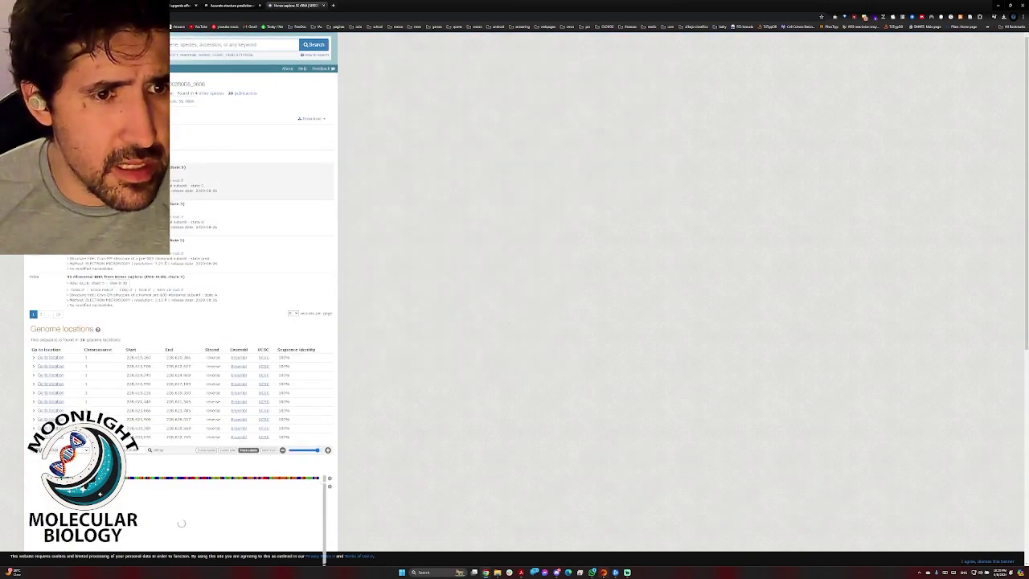
Enlarge the RNAcentral page and examine the annotations of the human 5S rRNA entry for its sequence.
{"action": "key", "text": "ctrl+plus"}
{"action": "key", "text": "ctrl+plus"}
{"action": "key", "text": "ctrl+plus"}
{"action": "key", "text": "ctrl+plus"}
{"action": "key", "text": "ctrl+plus"}
{"action": "key", "text": "ctrl+plus"}
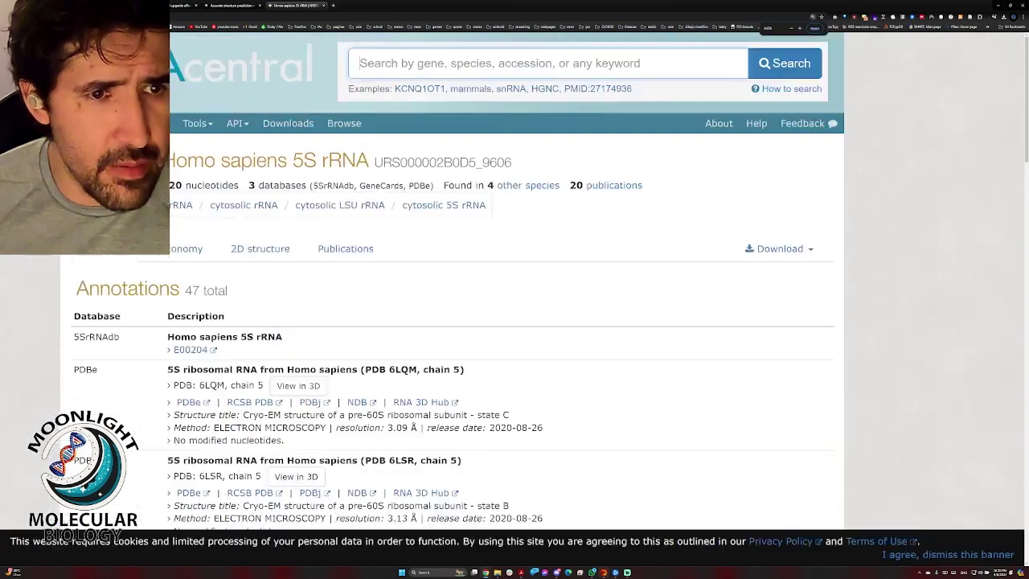
{"action": "scroll", "coordinate": [278, 345], "scroll_direction": "down", "scroll_amount": 5}
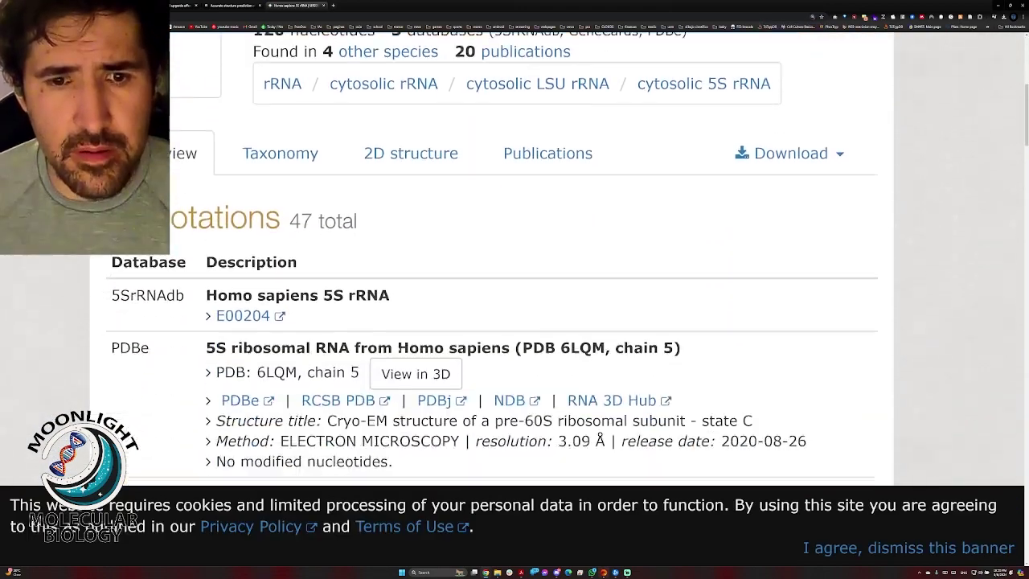
{"action": "scroll", "coordinate": [400, 349], "scroll_direction": "up", "scroll_amount": 1}
{"action": "scroll", "coordinate": [135, 446], "scroll_direction": "down", "scroll_amount": 4}
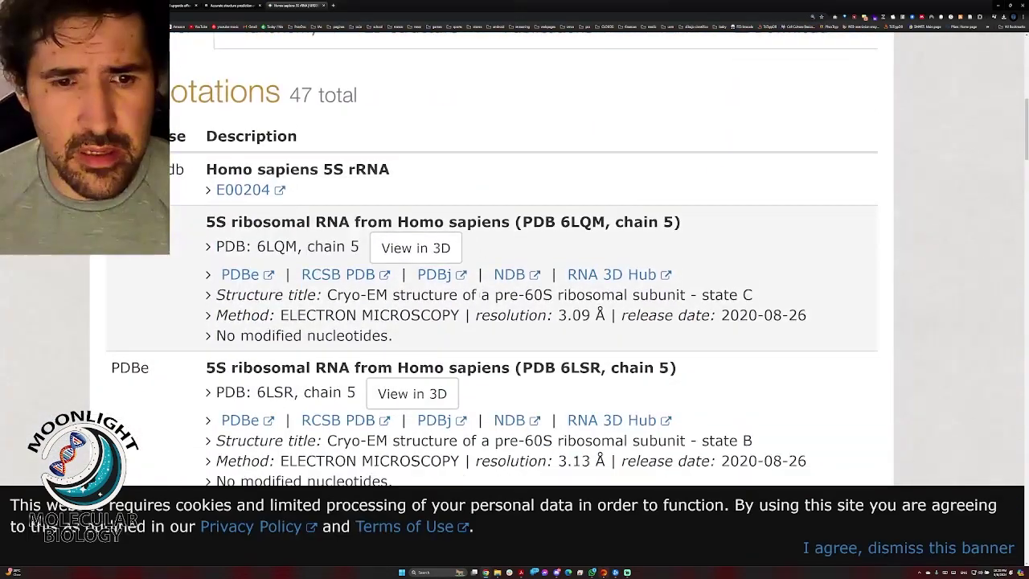
{"action": "scroll", "coordinate": [135, 447], "scroll_direction": "down", "scroll_amount": 1}
{"action": "key", "text": "ctrl+minus"}
{"action": "scroll", "coordinate": [482, 304], "scroll_direction": "down", "scroll_amount": 3}
{"action": "key", "text": "ctrl+minus"}
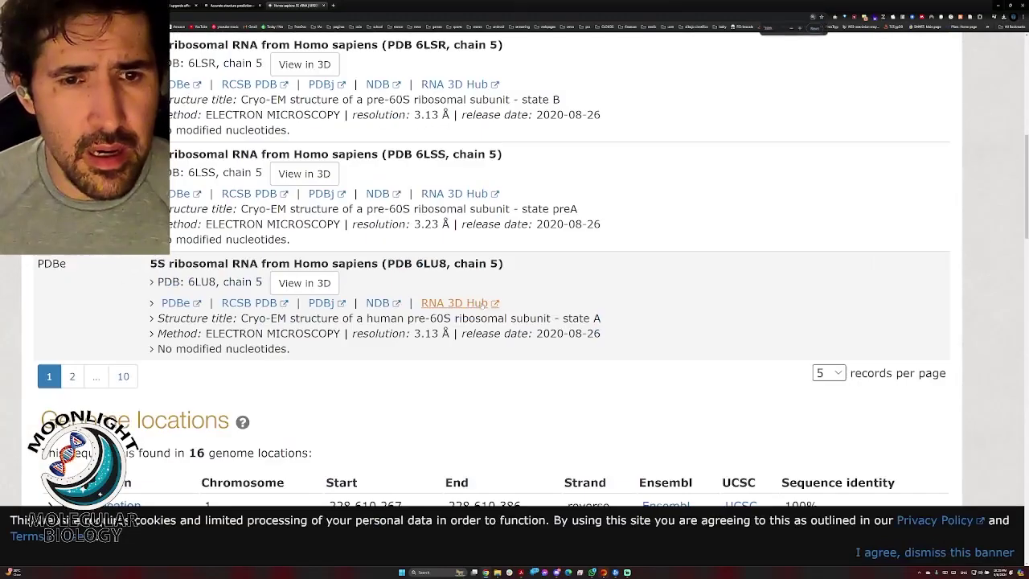
{"action": "scroll", "coordinate": [483, 304], "scroll_direction": "up", "scroll_amount": 5}
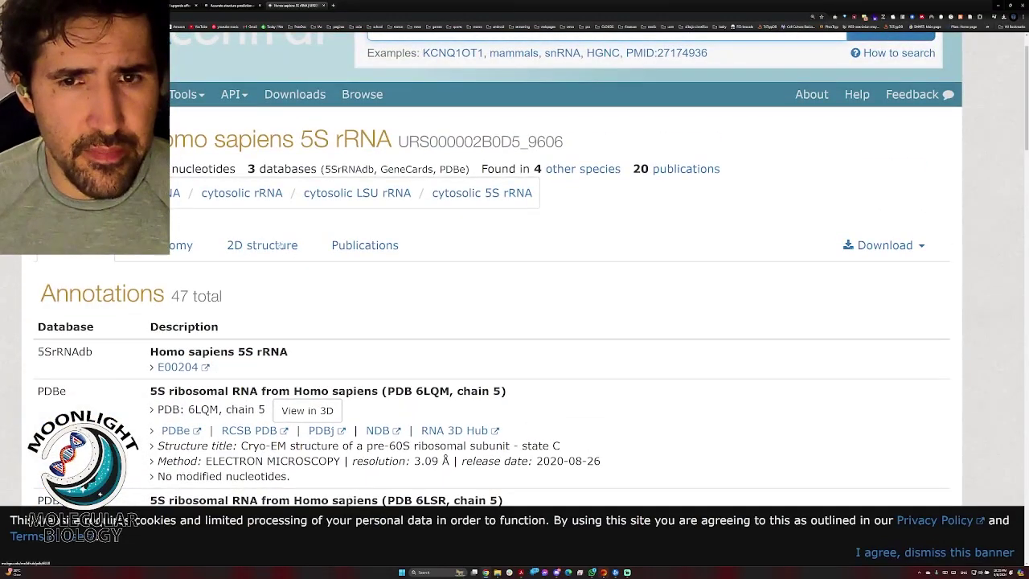
Switch back to AlphaFold Server, leave the 7BBV example result and return to the job form with the RNA entity.
{"action": "key", "text": "ctrl+shift+Tab"}
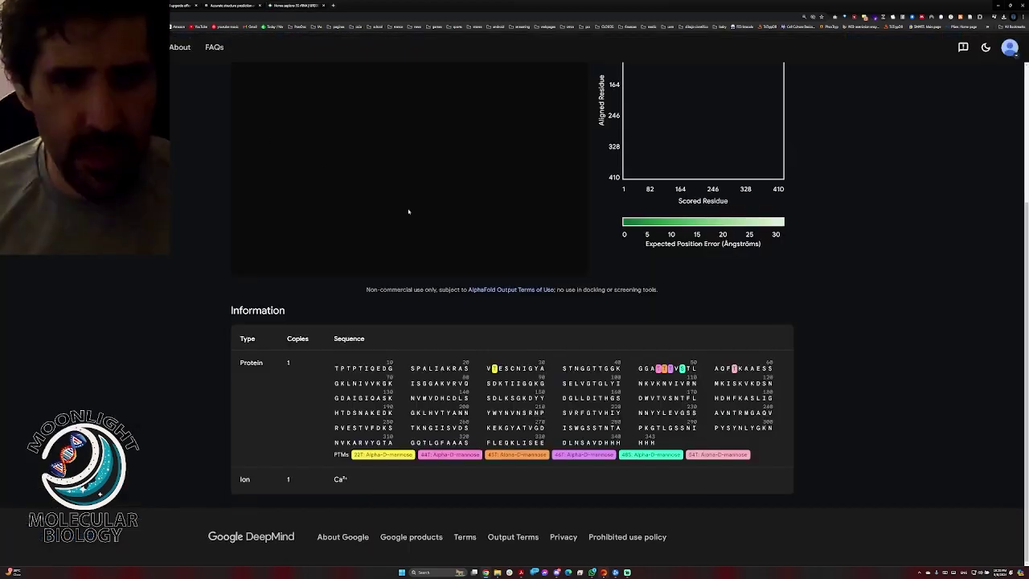
{"action": "scroll", "coordinate": [644, 361], "scroll_direction": "up", "scroll_amount": 3}
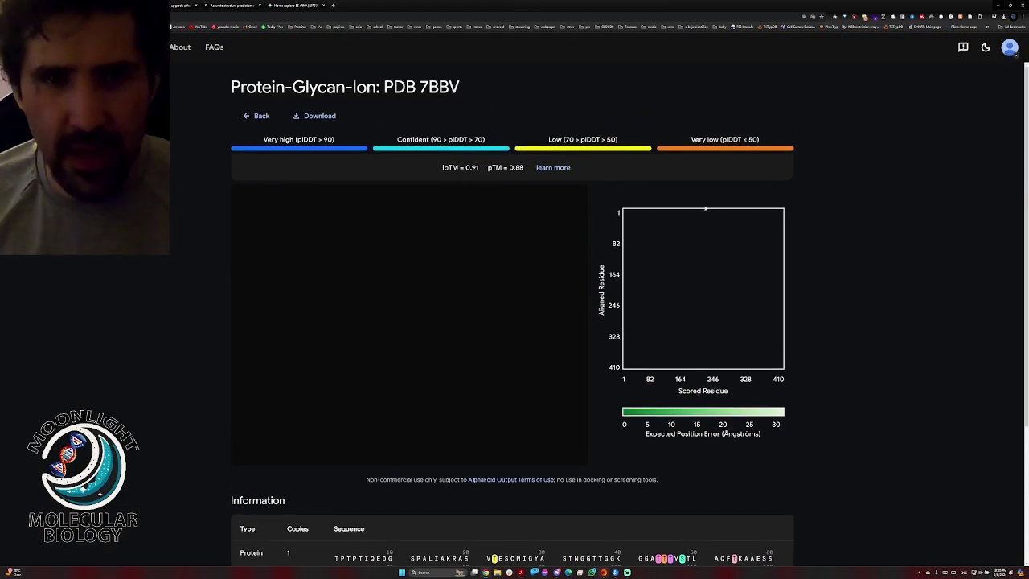
{"action": "key", "text": "alt+Left"}
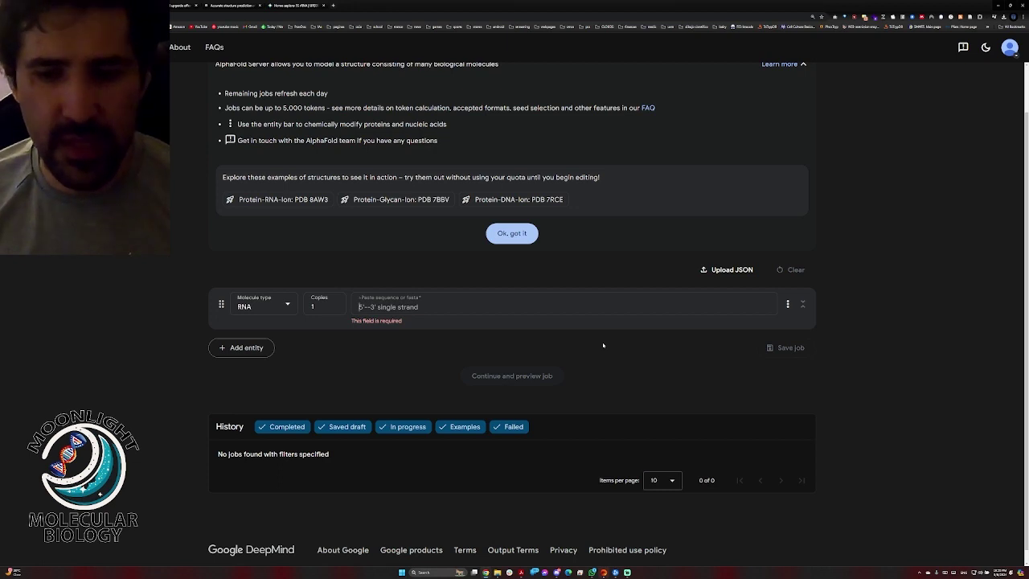
{"action": "scroll", "coordinate": [839, 387], "scroll_direction": "up", "scroll_amount": 1}
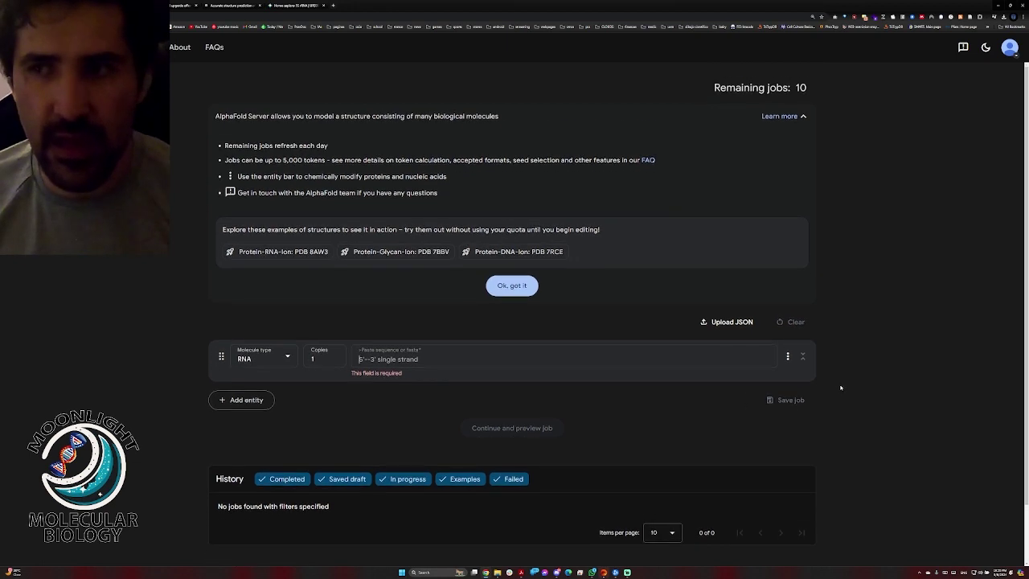